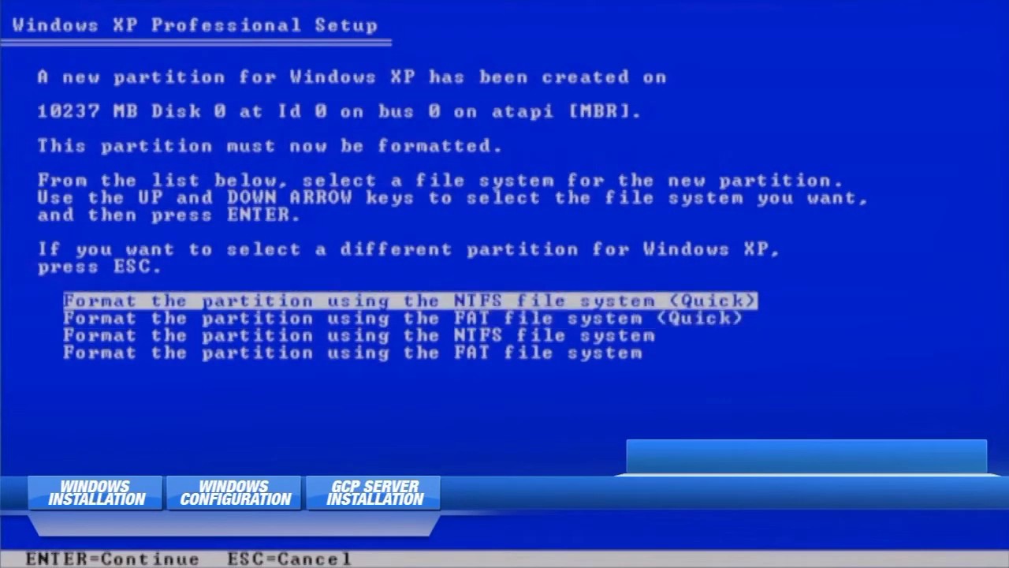
Quick-format the new partition as NTFS and enter 'GCafeP' as the Personalize name.
key("Return")
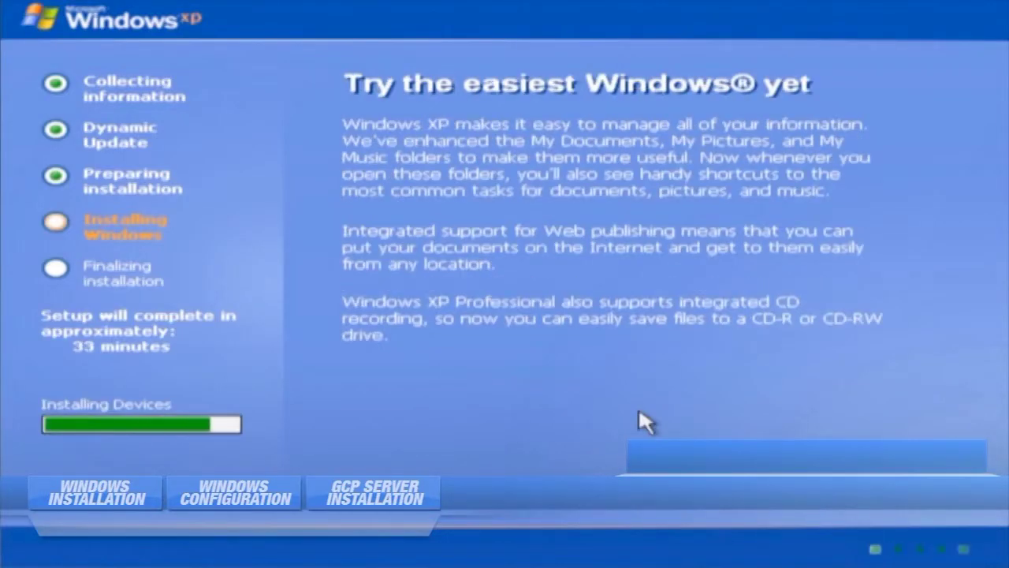
type("GCafeP")
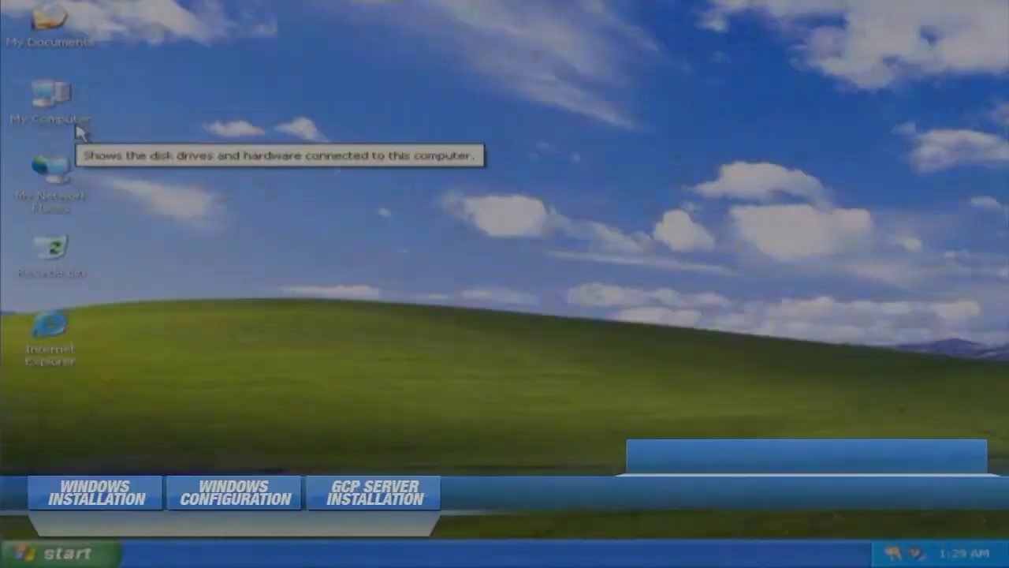
Check My Computer's system properties, then launch the WindowsXP-KB835935-SP2-ENU installer.
right_click(81, 120)
left_click(149, 298)
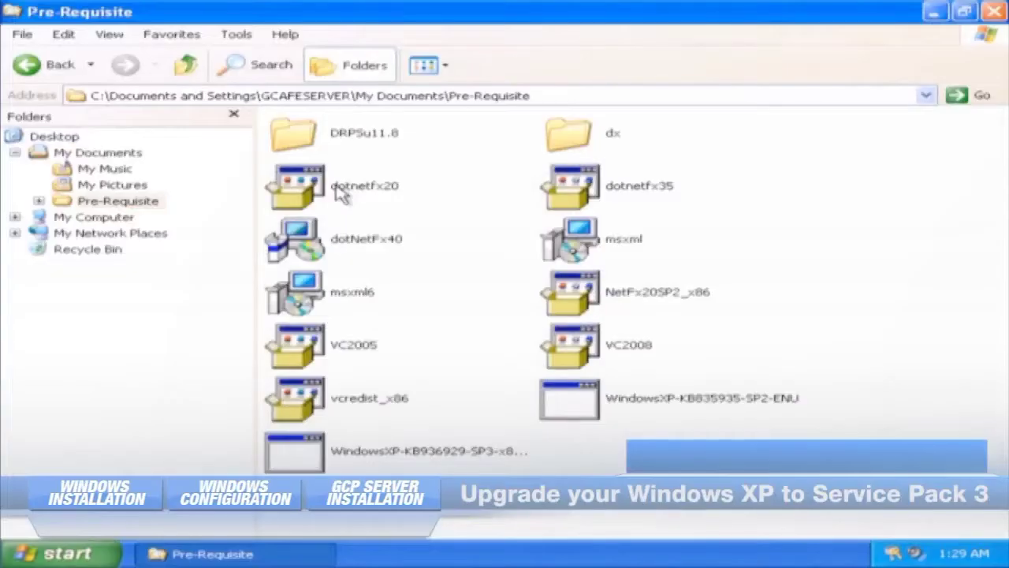
double_click(667, 413)
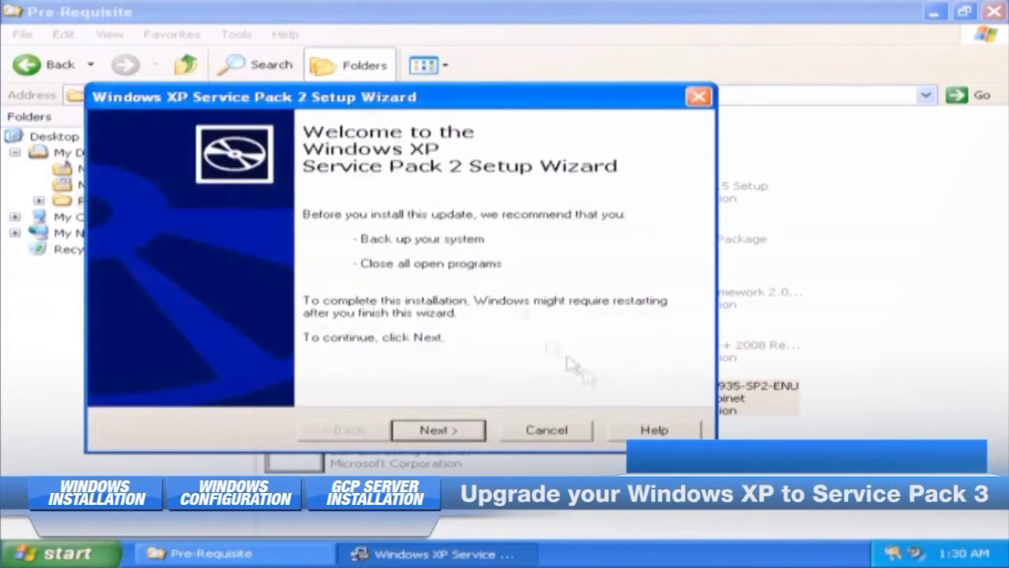
Accept the SP2 license, keep the default uninstall folder, and finish setup with a restart.
left_click(458, 432)
left_click(437, 375)
left_click(447, 432)
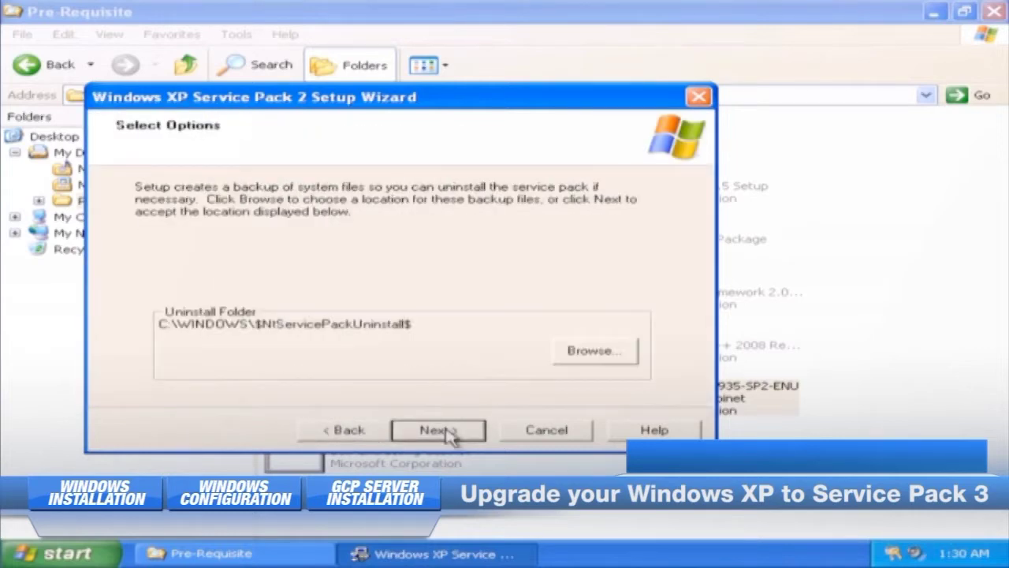
left_click(446, 432)
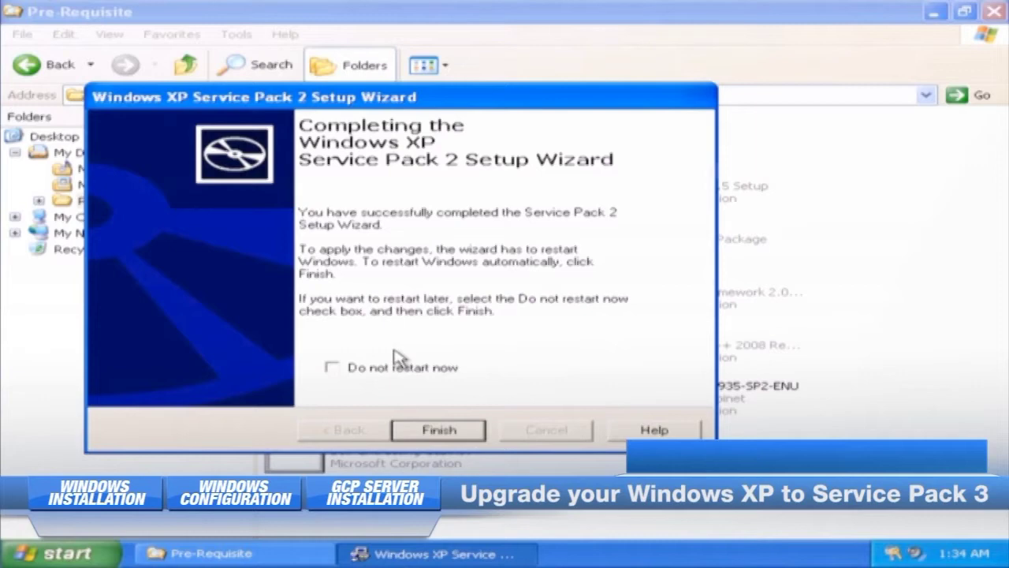
left_click(451, 432)
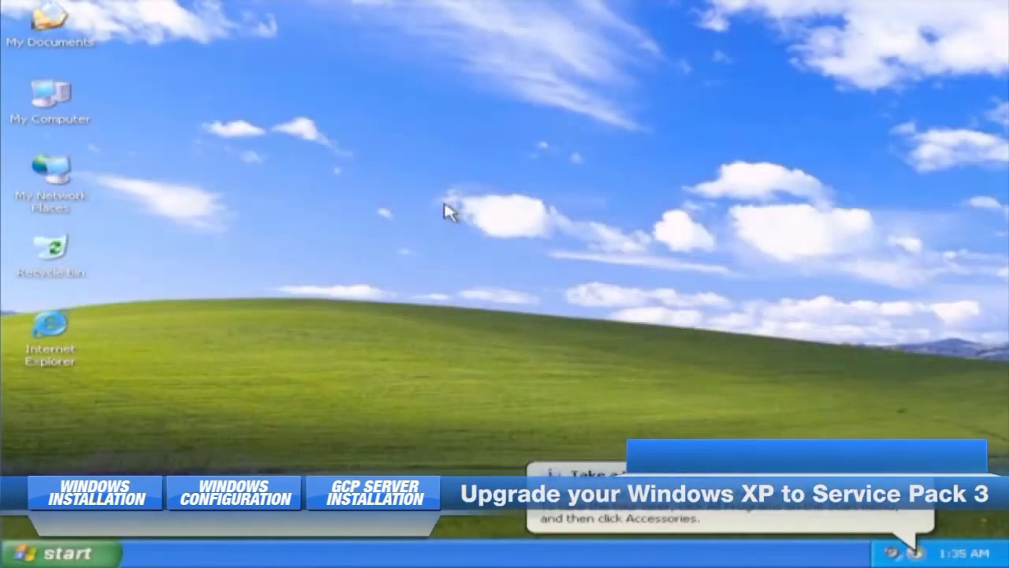
Open My Computer's System Properties to confirm the installed service pack.
right_click(54, 107)
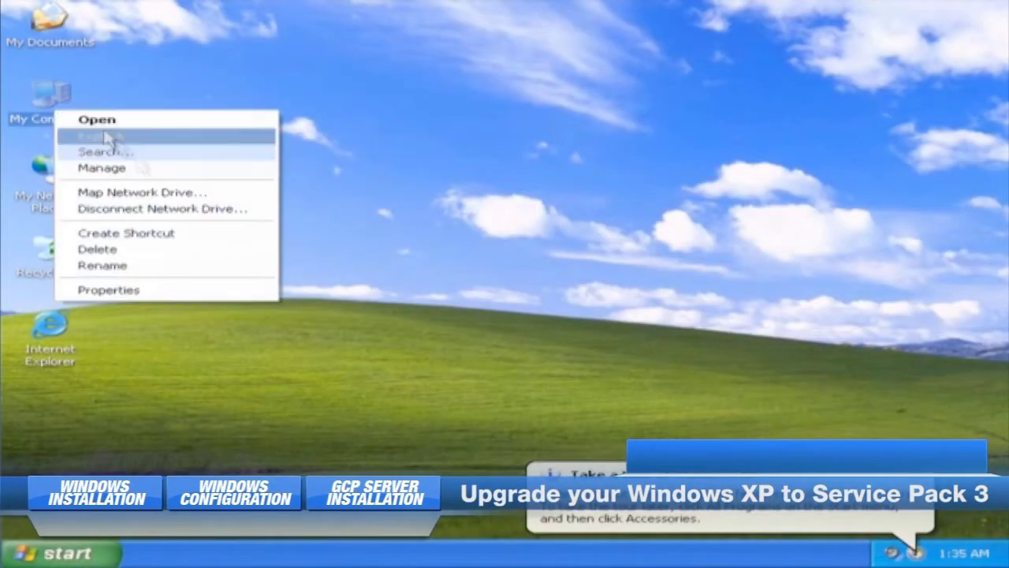
left_click(175, 285)
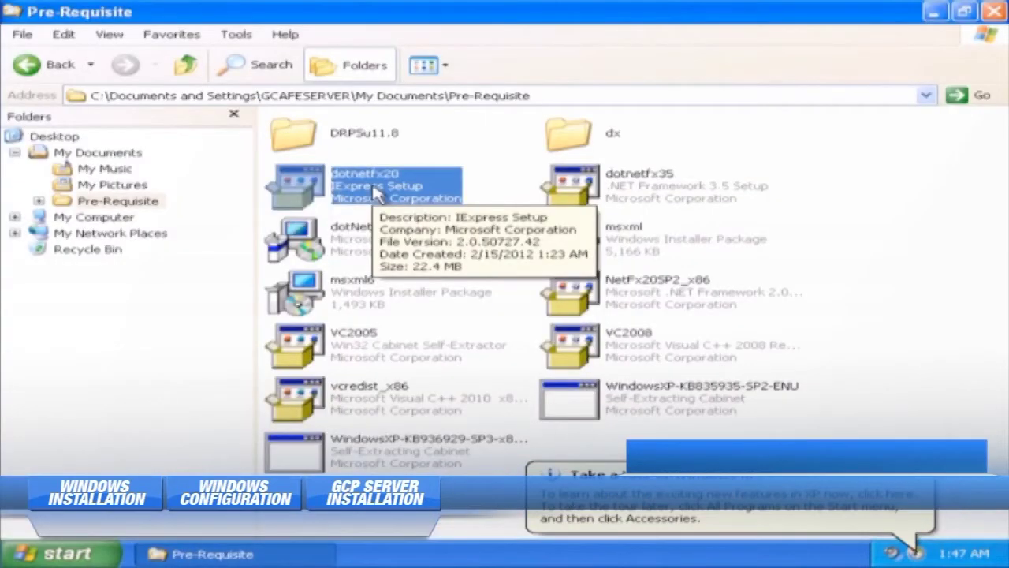
Install .NET Framework 2.0, then run the 2.0 SP2 installer through to .NET Framework 4 completion.
double_click(377, 193)
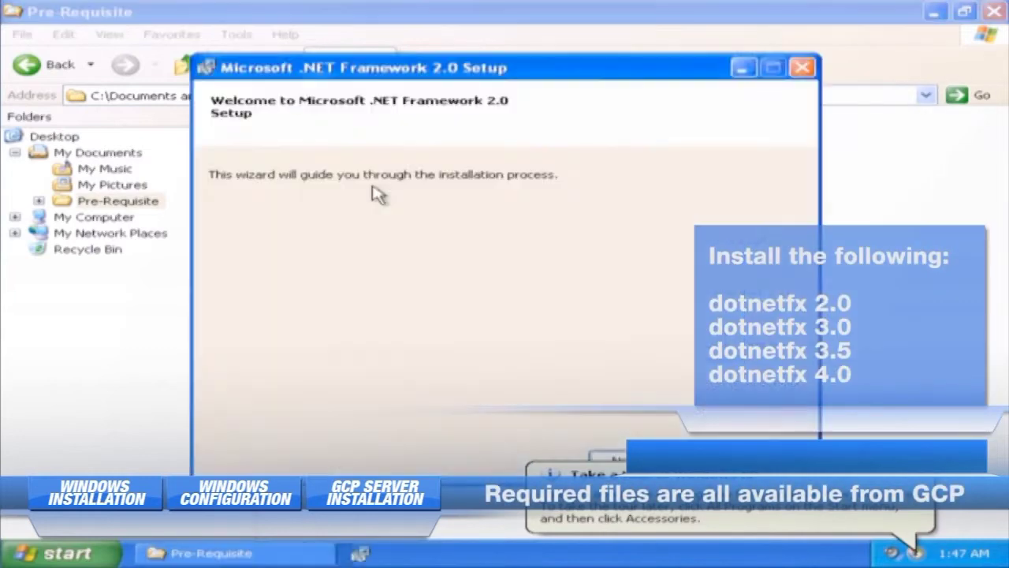
left_click(603, 459)
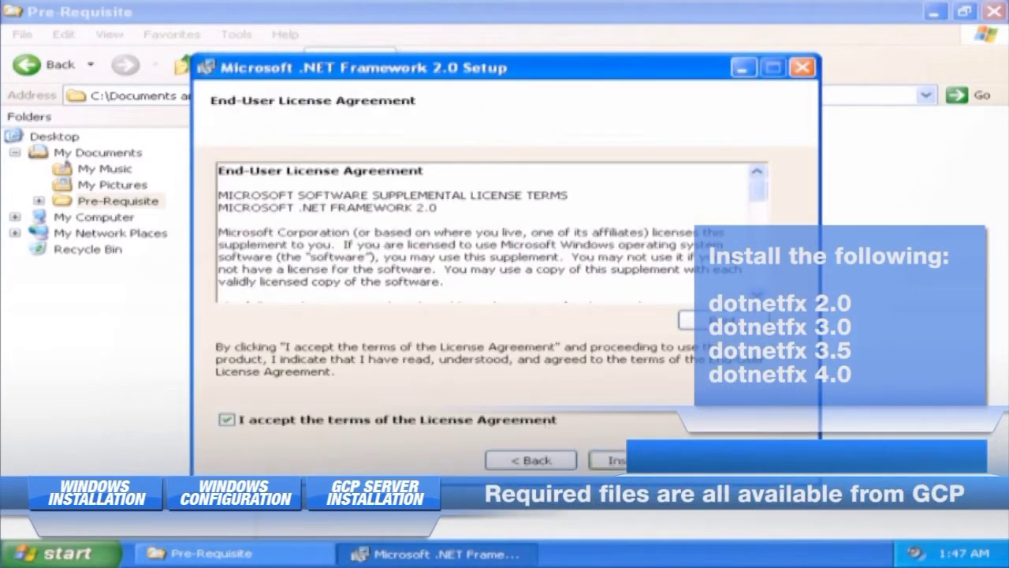
left_click(619, 460)
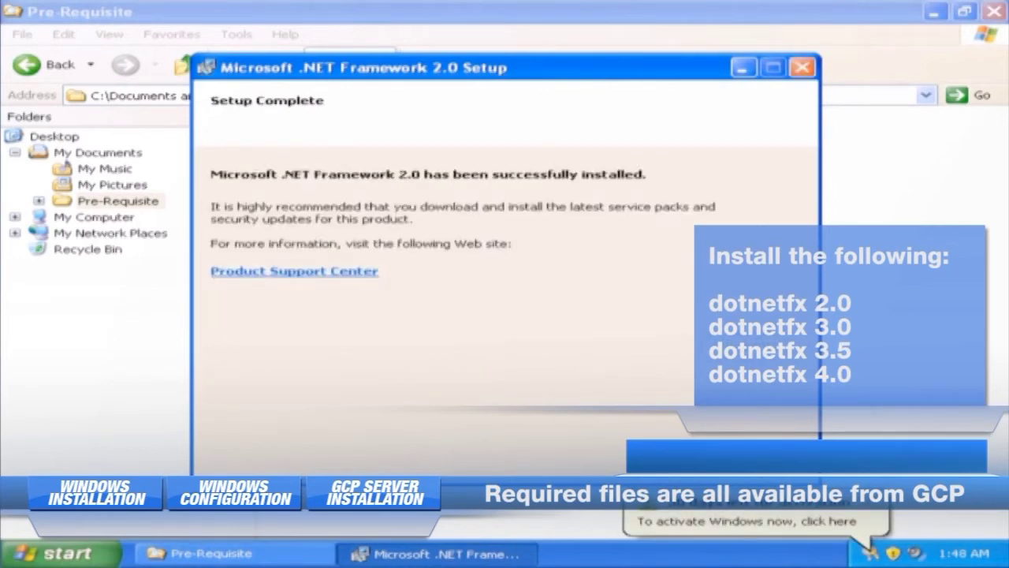
key("Return")
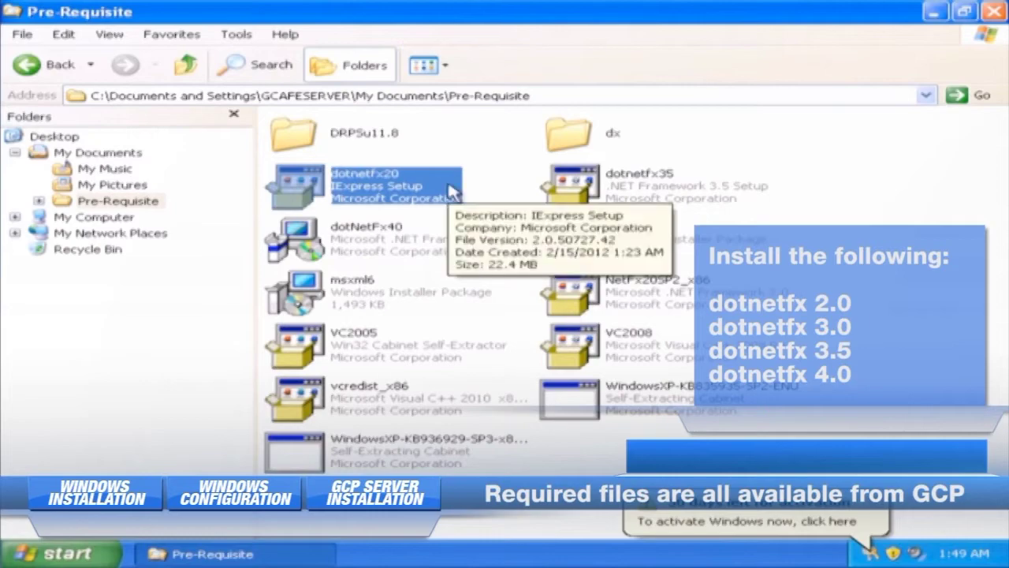
double_click(676, 304)
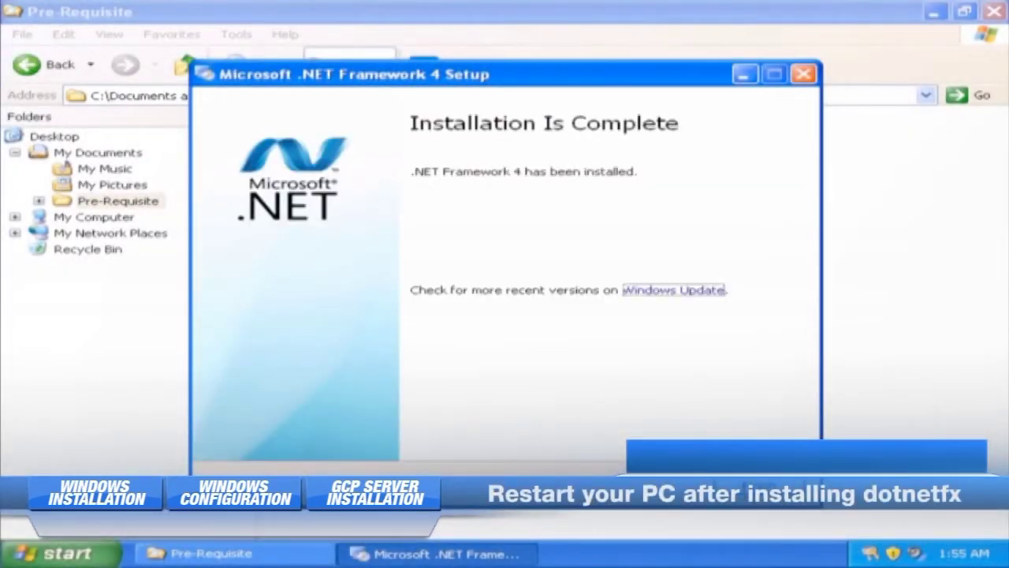
key("Return")
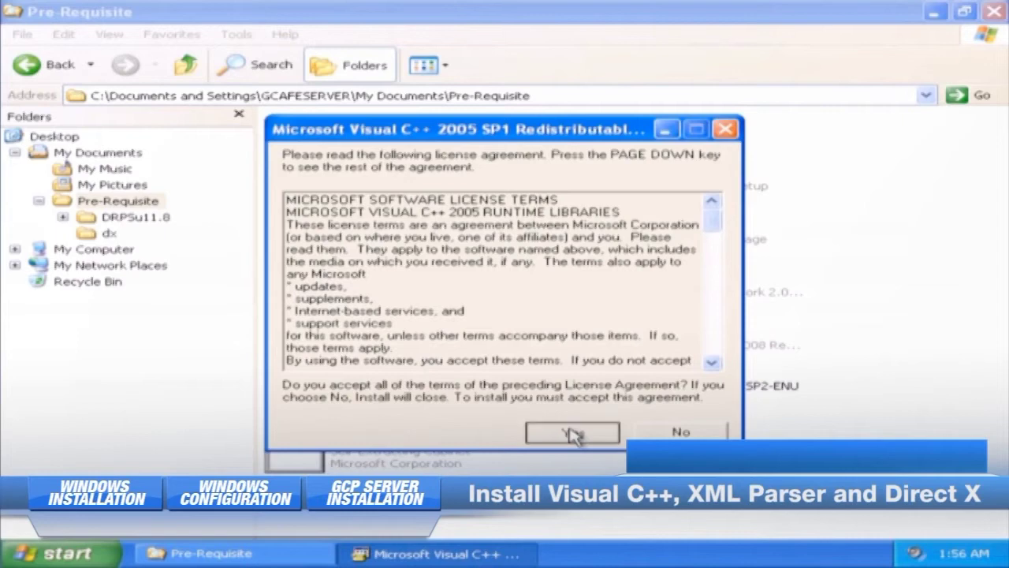
Install the Visual C++ 2005 SP1 and Visual C++ 2008 redistributables, accepting their licenses.
left_click(574, 434)
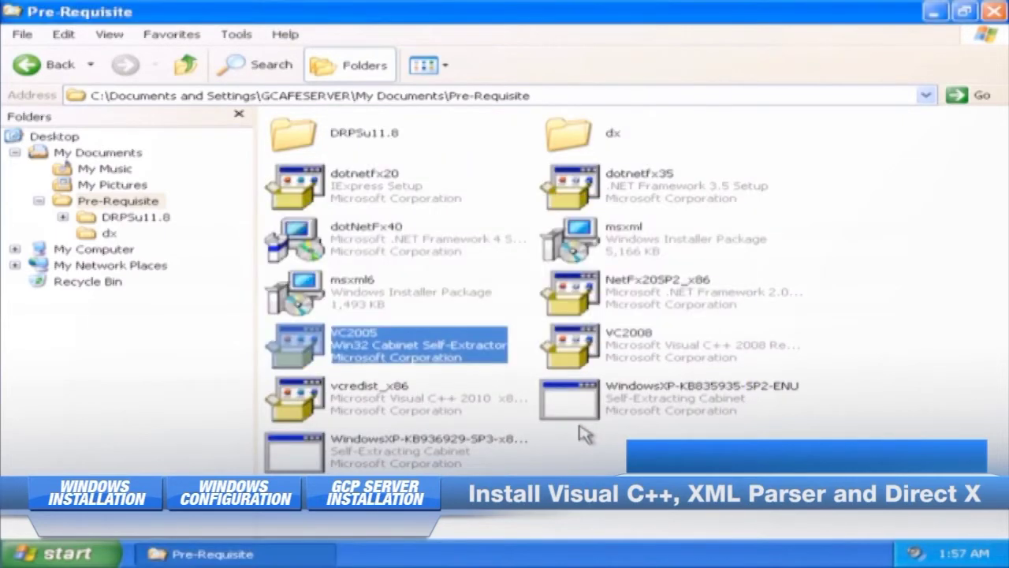
left_click(669, 426)
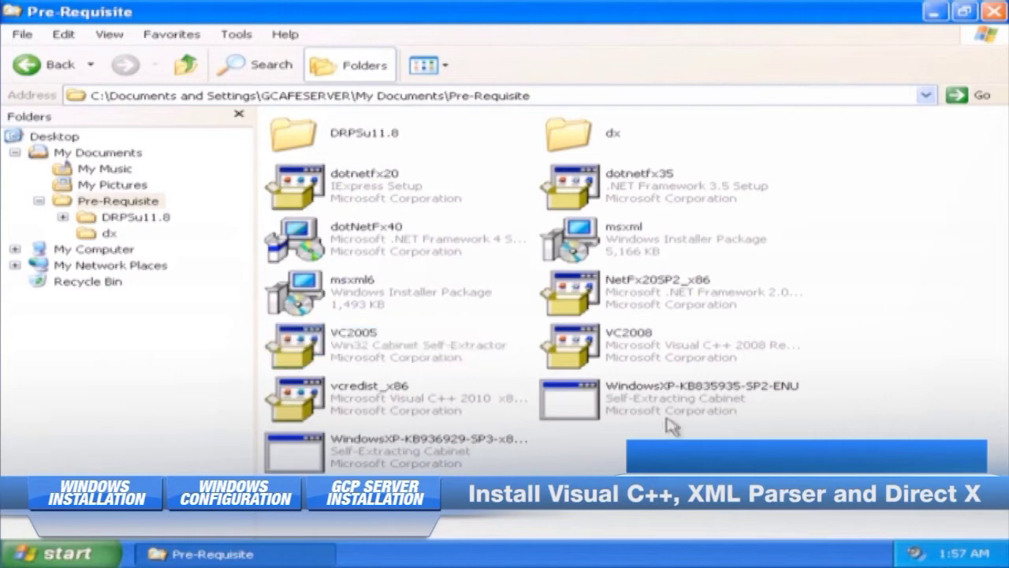
double_click(652, 362)
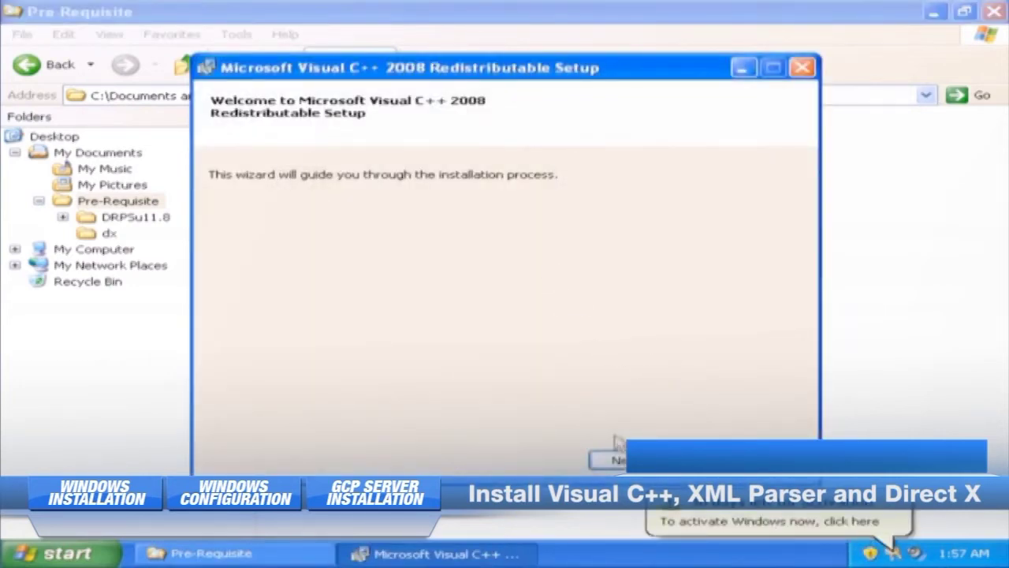
left_click(619, 461)
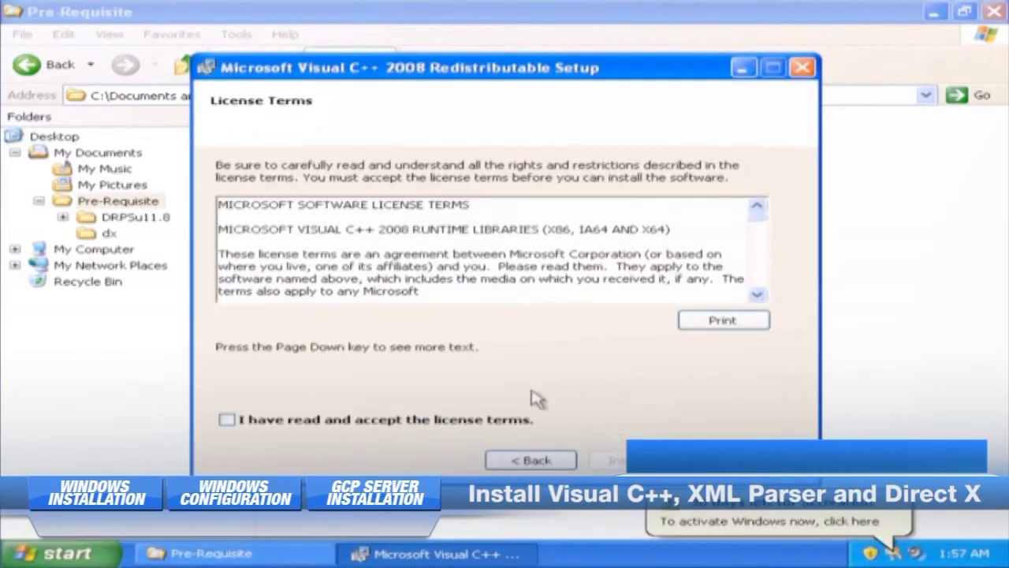
scroll(435, 401, "down", 15)
left_click(510, 422)
left_click(630, 459)
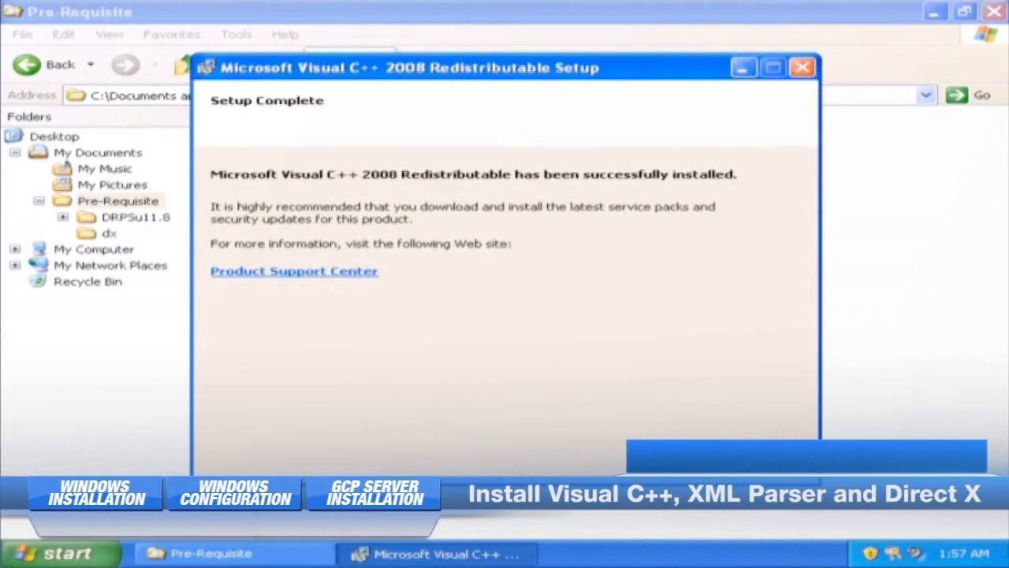
key("Return")
Install the Visual C++ 2010 x86 redistributable from vcredist_x86 and close its setup.
left_click(441, 432)
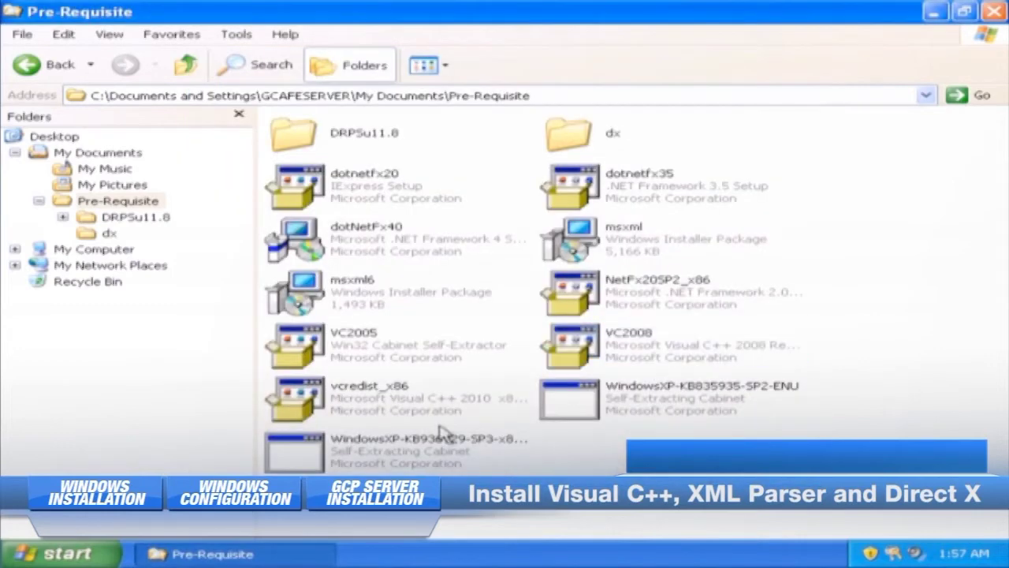
double_click(433, 415)
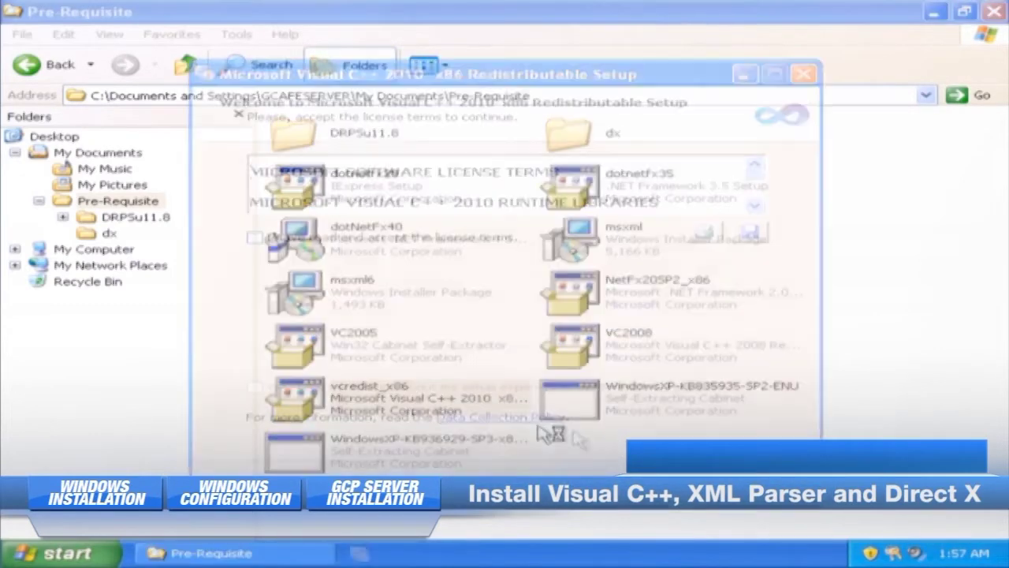
left_click(412, 240)
left_click(678, 481)
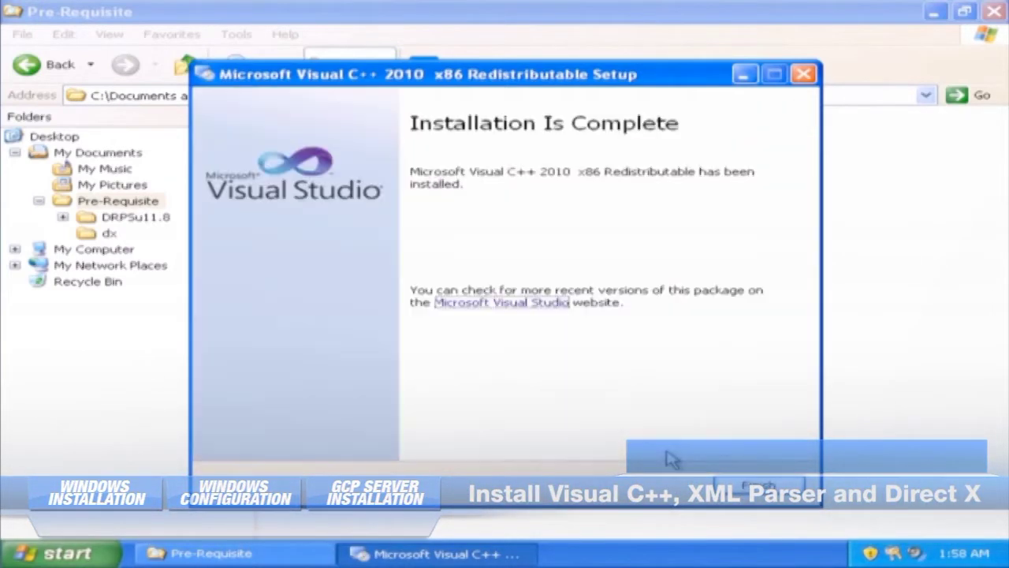
left_click(729, 483)
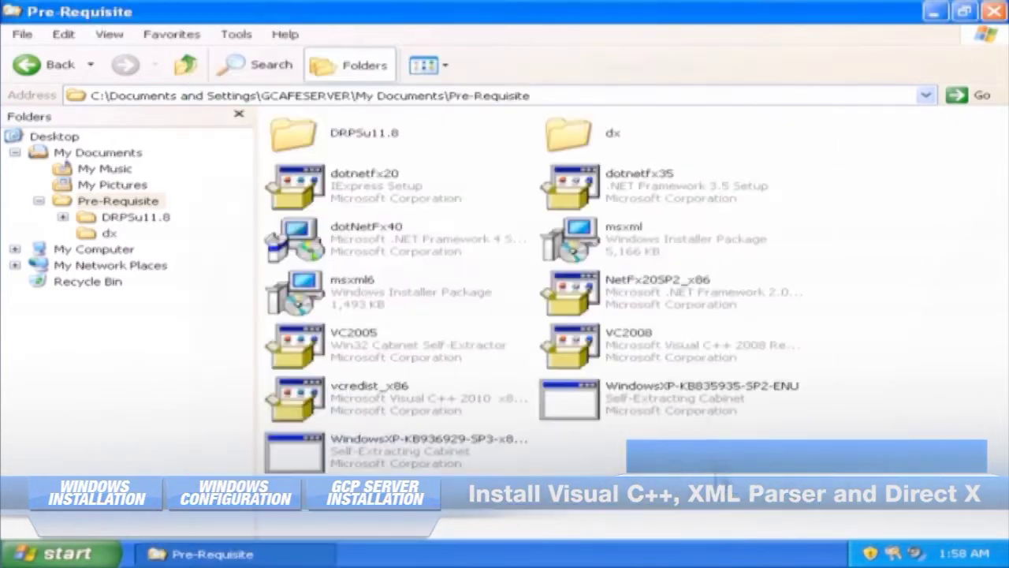
Install the MSXML 4.0 SP2 Parser and SDK with the standard setup type.
left_click(642, 250)
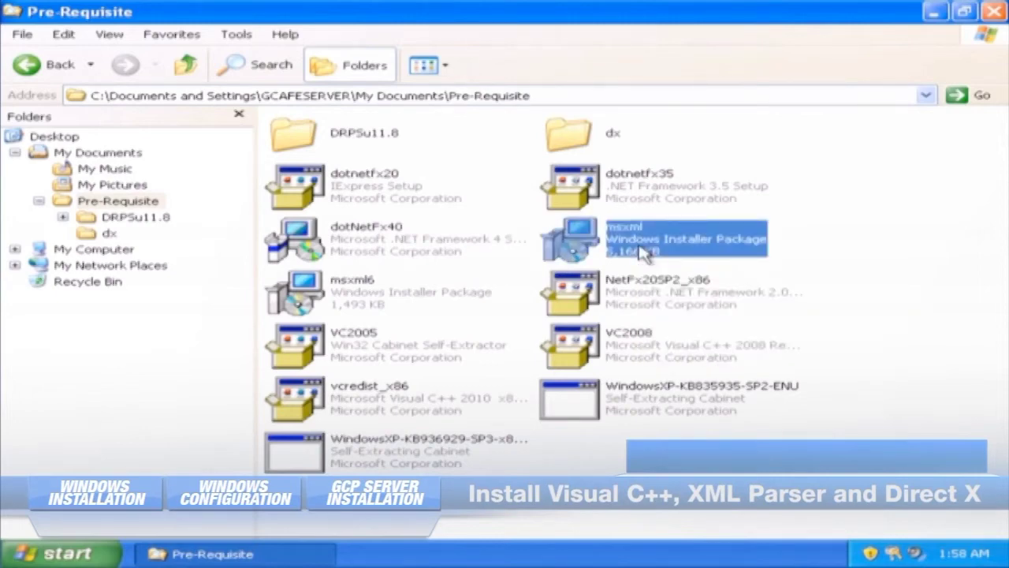
double_click(642, 250)
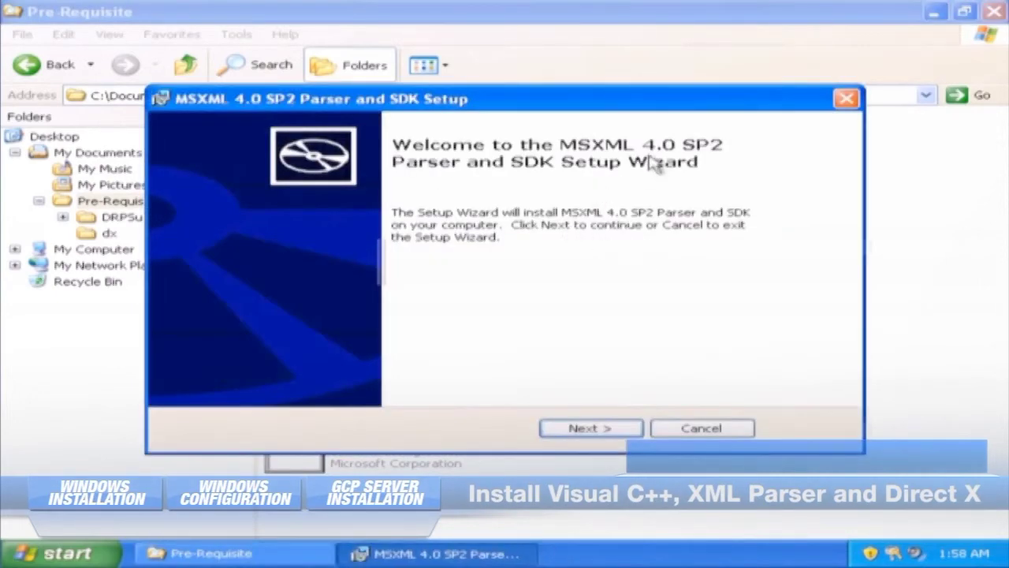
left_click(612, 428)
left_click(473, 362)
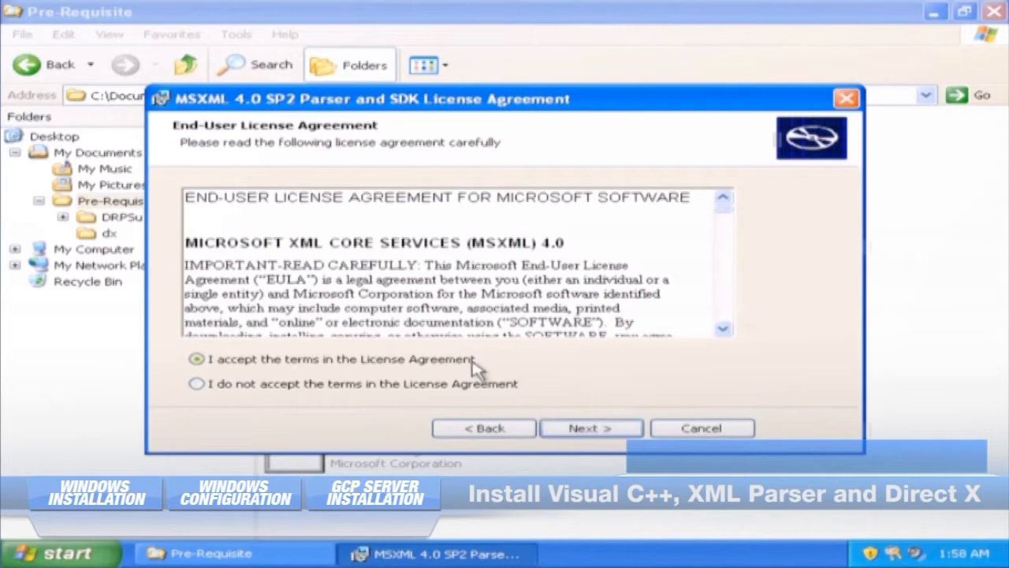
left_click(612, 430)
left_click(613, 430)
left_click(291, 227)
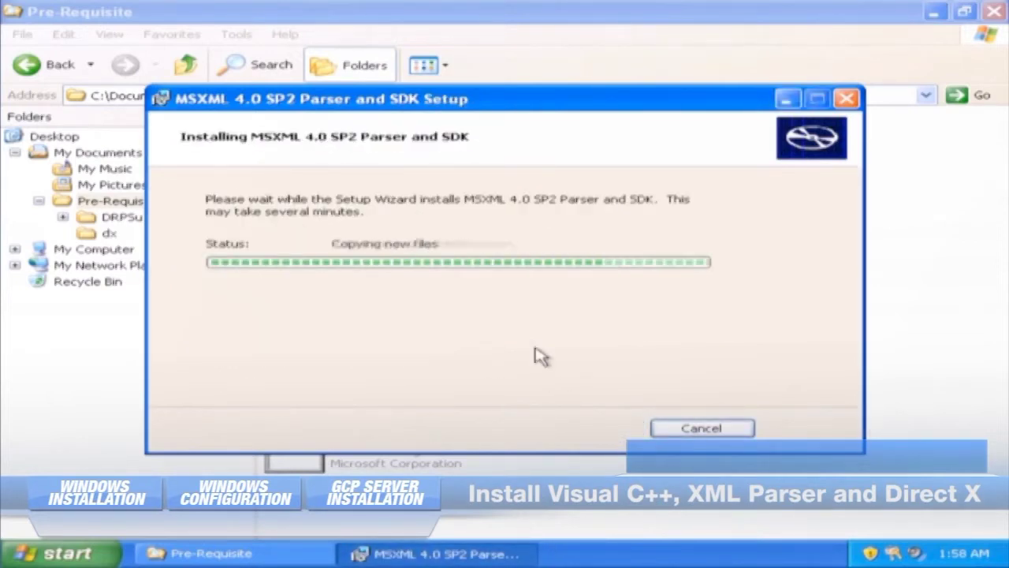
left_click(701, 428)
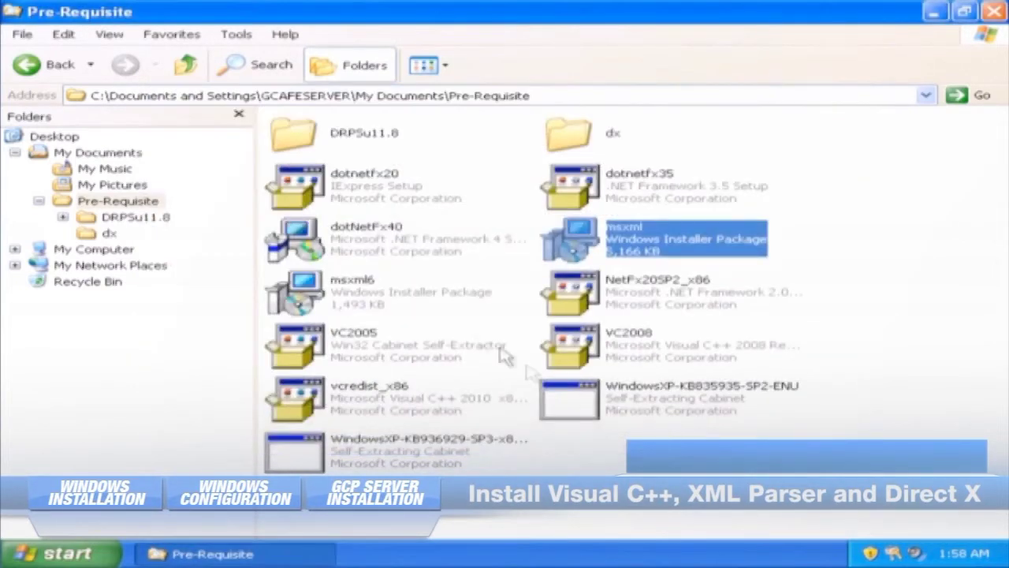
Install the MSXML 6.0 Parser from msxml6, accepting its license.
double_click(373, 306)
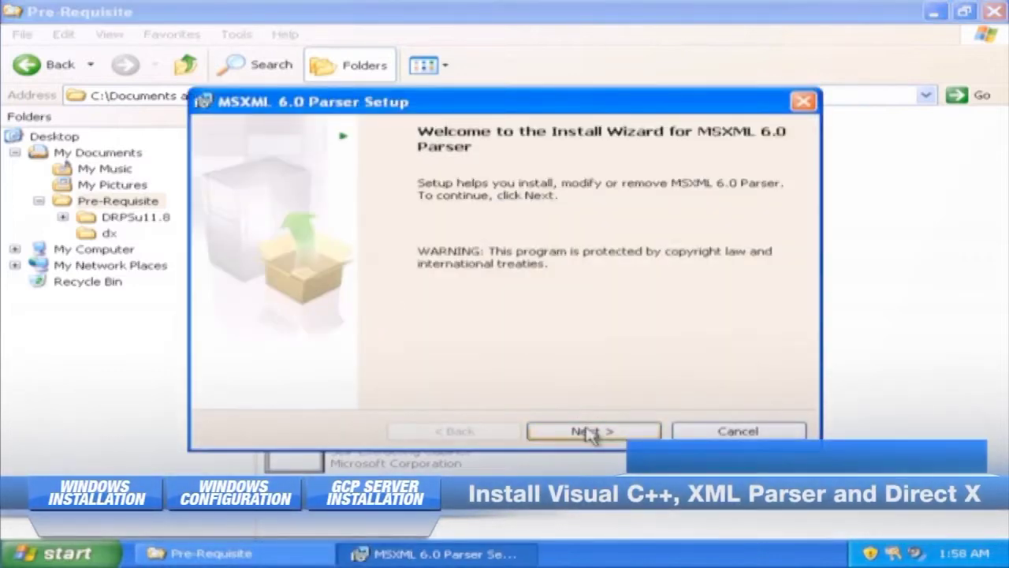
left_click(590, 431)
left_click(475, 365)
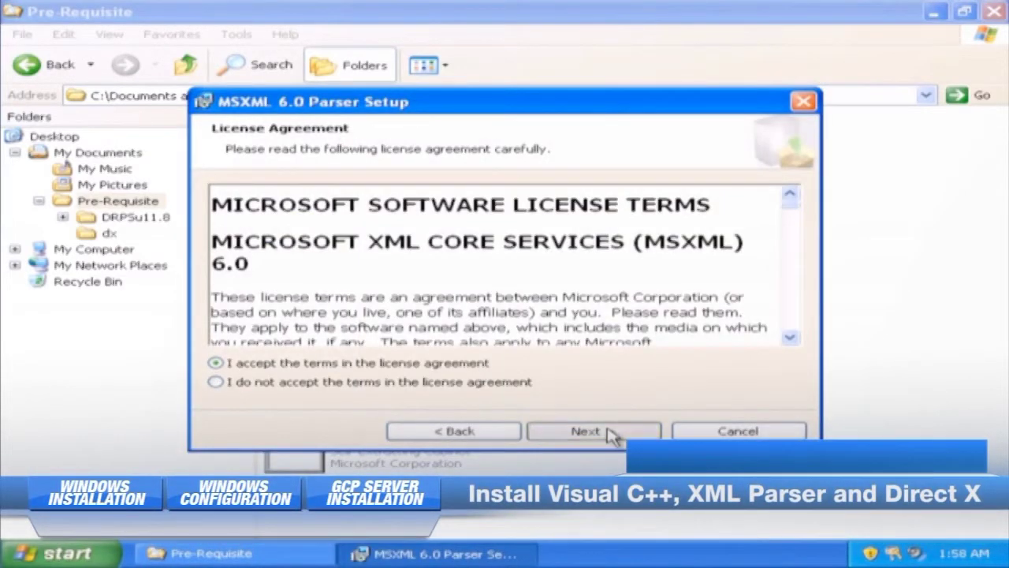
left_click(609, 431)
left_click(612, 431)
left_click(607, 430)
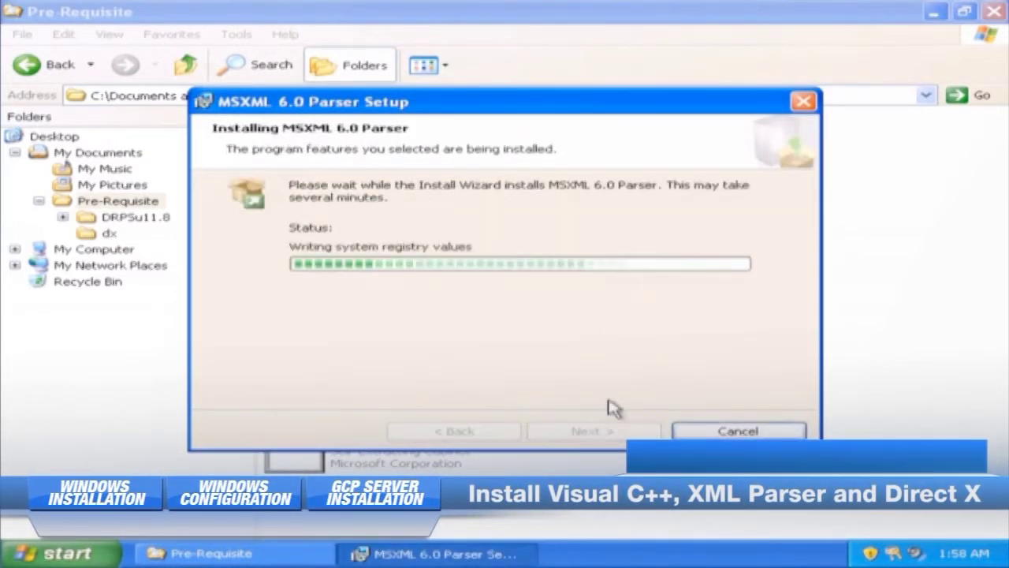
left_click(593, 431)
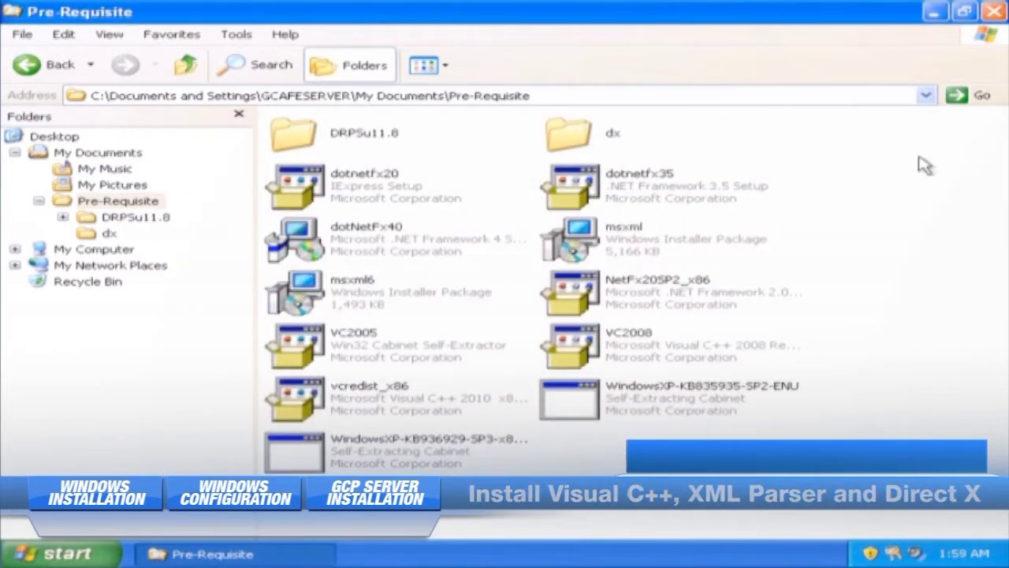
Close the Pre-Requisite folder and restart Windows via Start > Turn Off Computer.
left_click(993, 11)
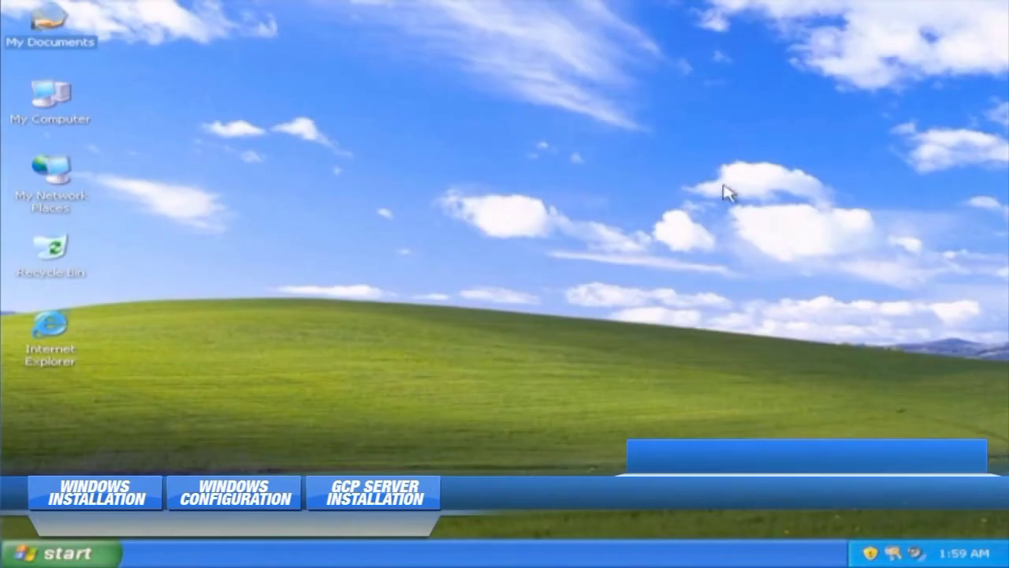
left_click(80, 557)
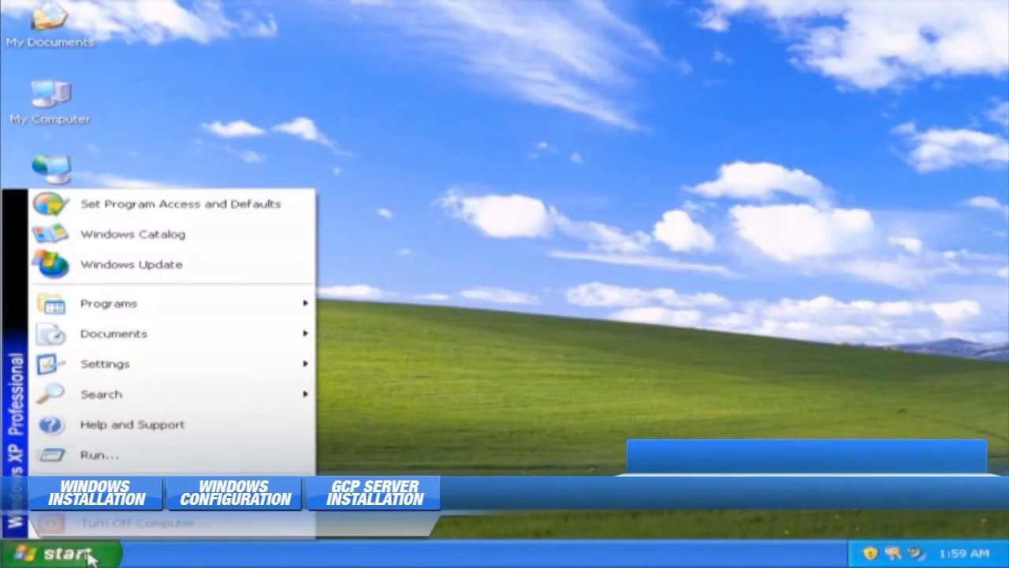
left_click(196, 530)
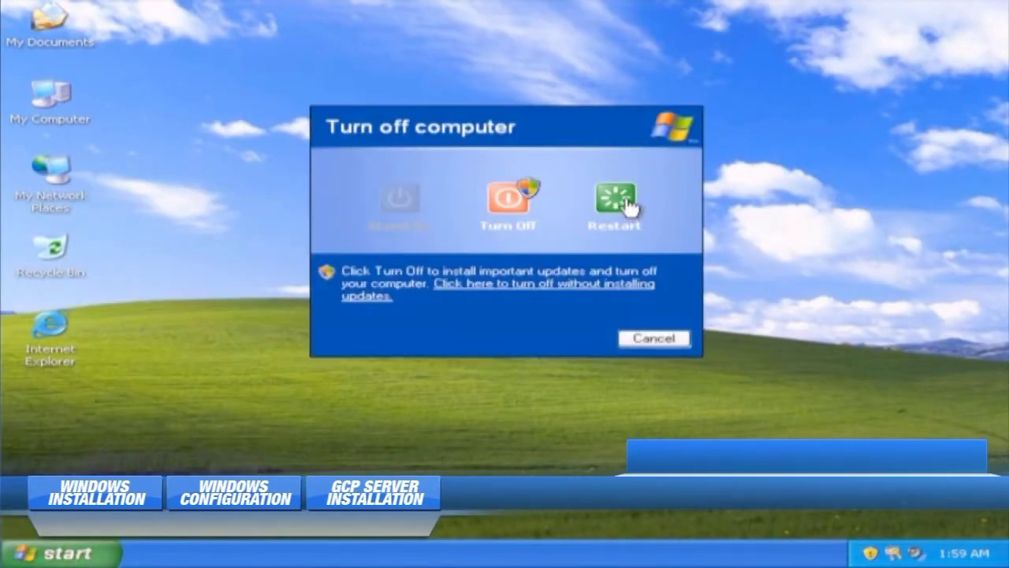
left_click(629, 207)
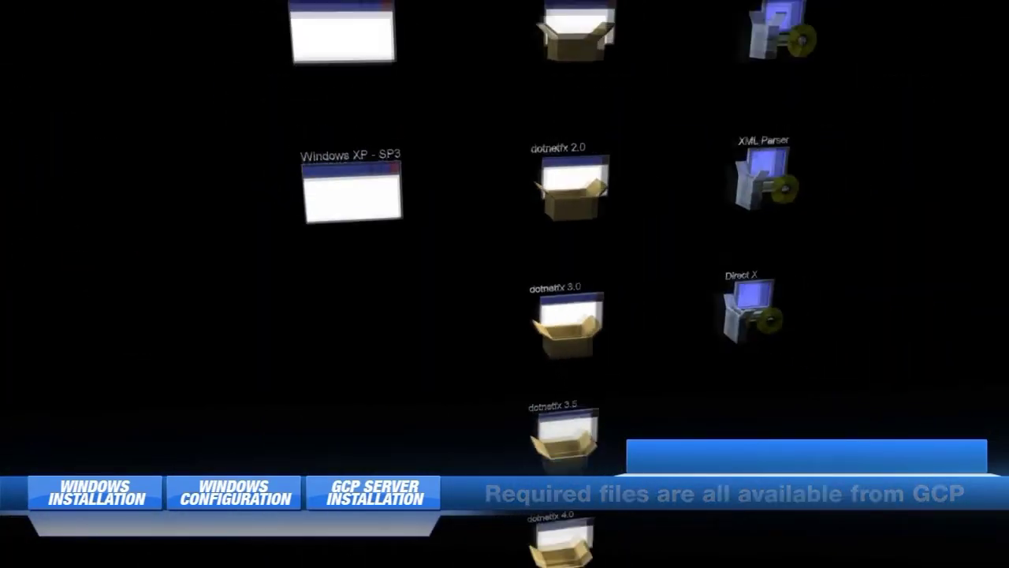
right_click(67, 93)
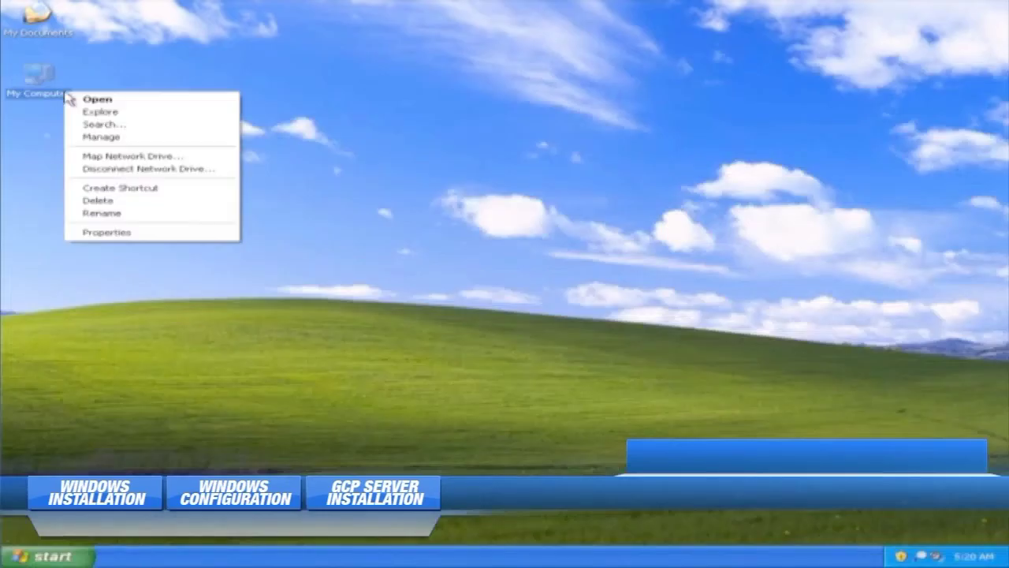
In Disk Management, start a new partition on the unallocated 200 GB space.
left_click(82, 138)
left_click(182, 243)
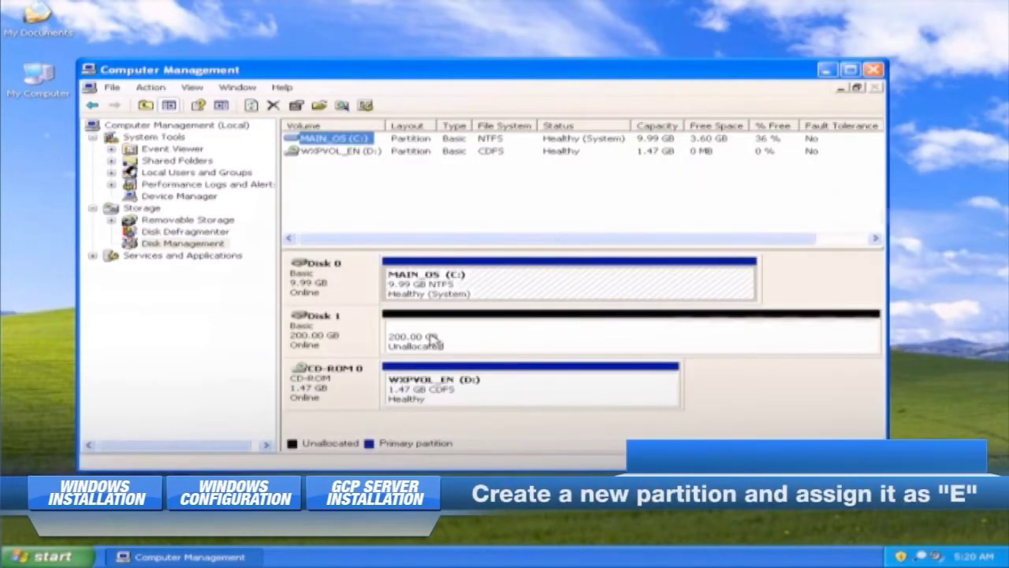
right_click(433, 338)
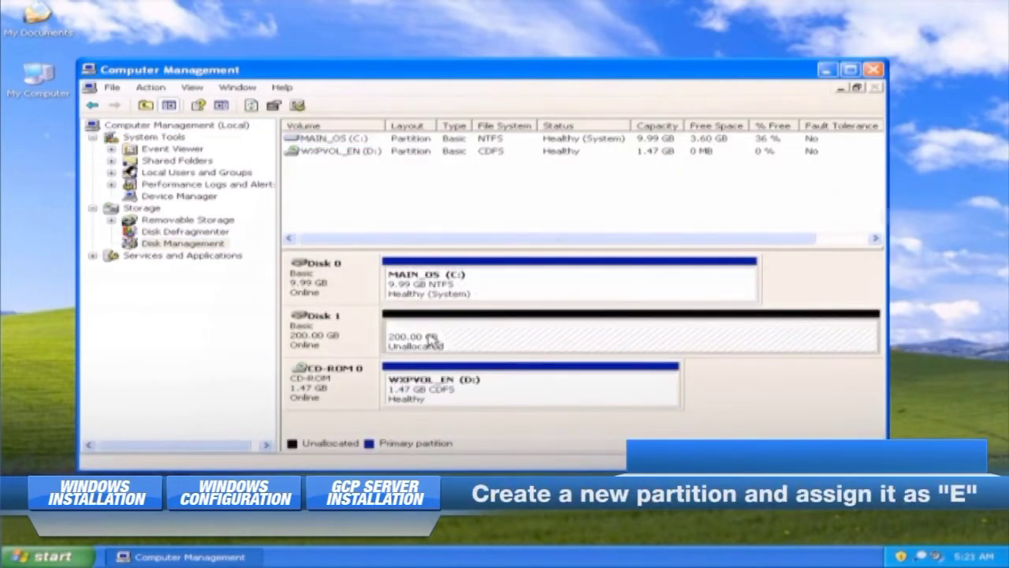
left_click(453, 343)
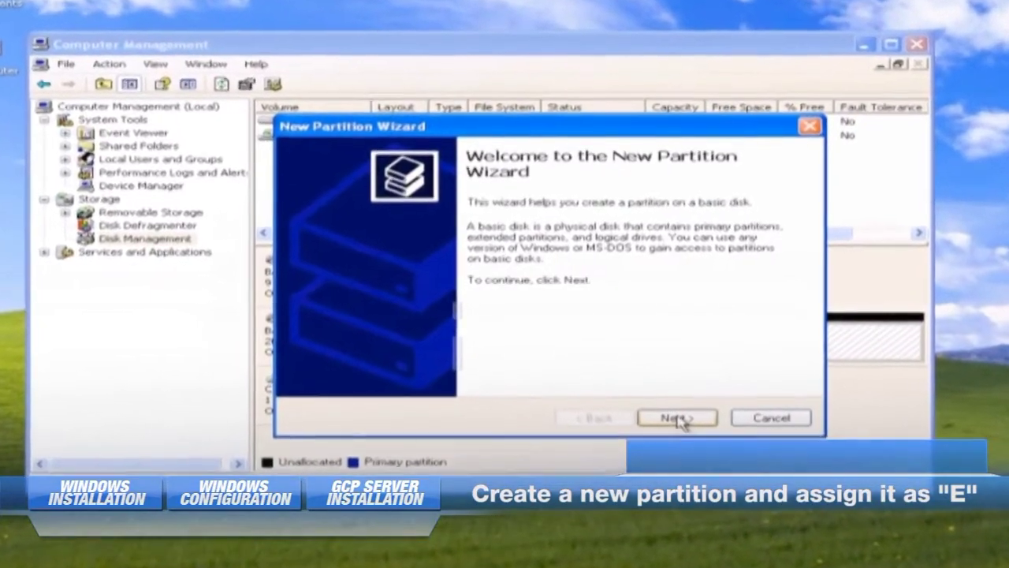
Create a full-size primary partition as drive E:, quick-formatted NTFS and labelled GAME_DISC.
left_click(677, 419)
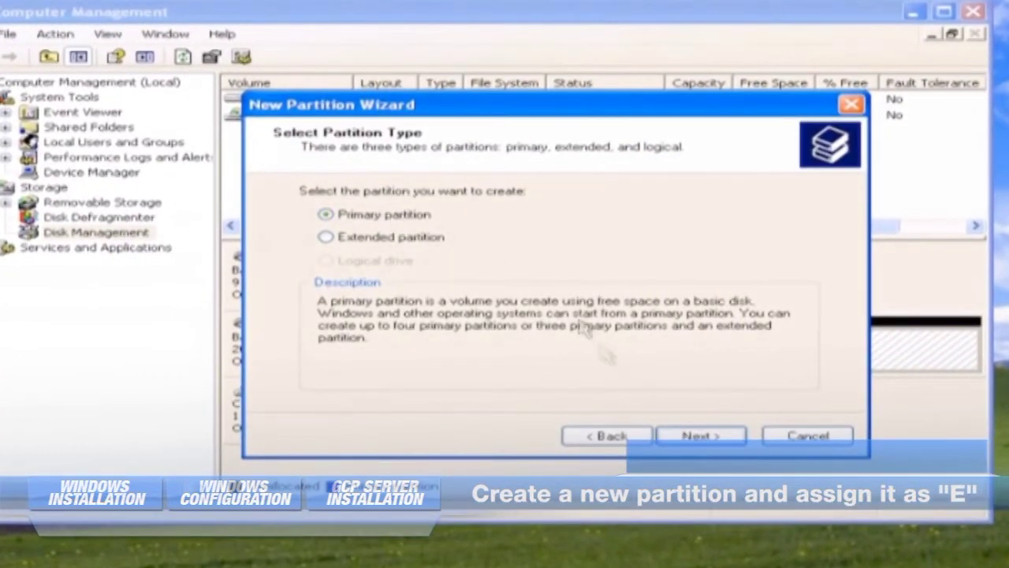
left_click(698, 439)
left_click(699, 439)
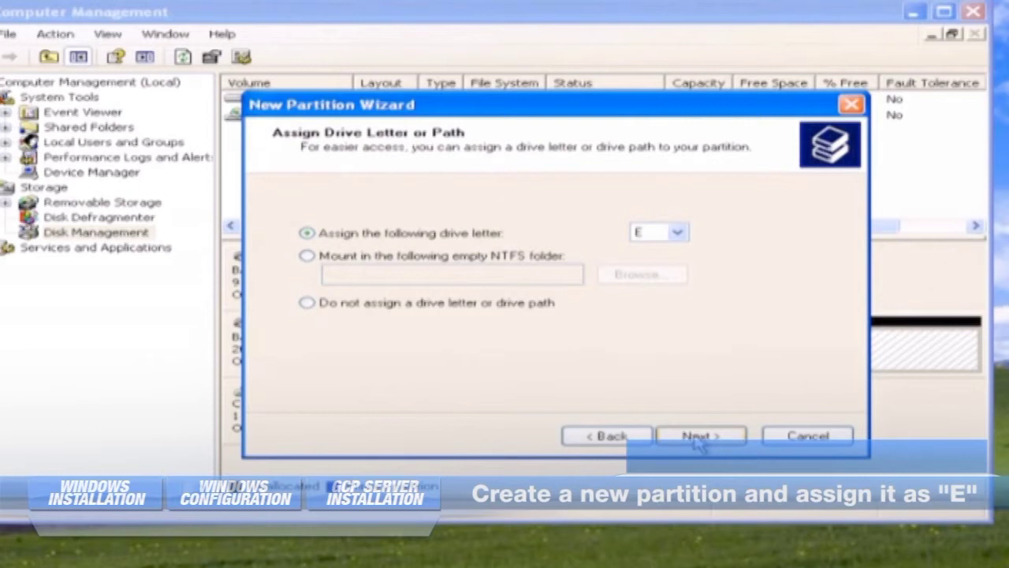
left_click(677, 232)
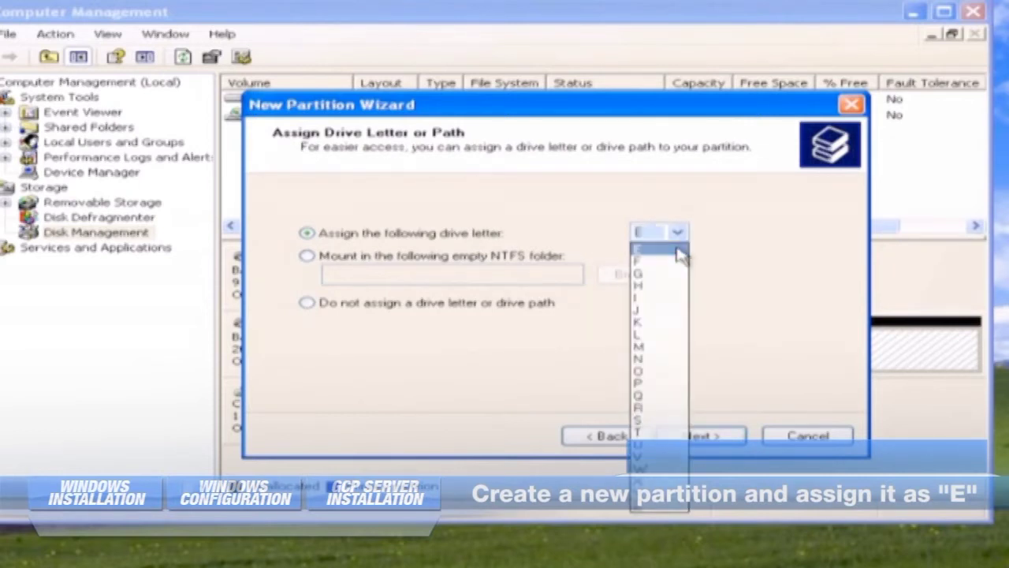
left_click(676, 251)
left_click(698, 439)
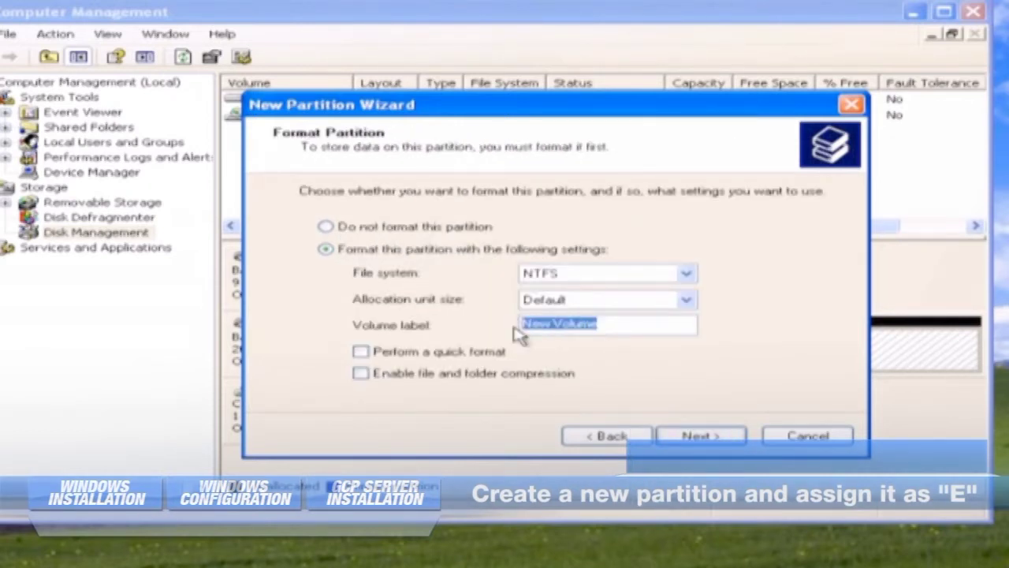
type("GAME_DISC")
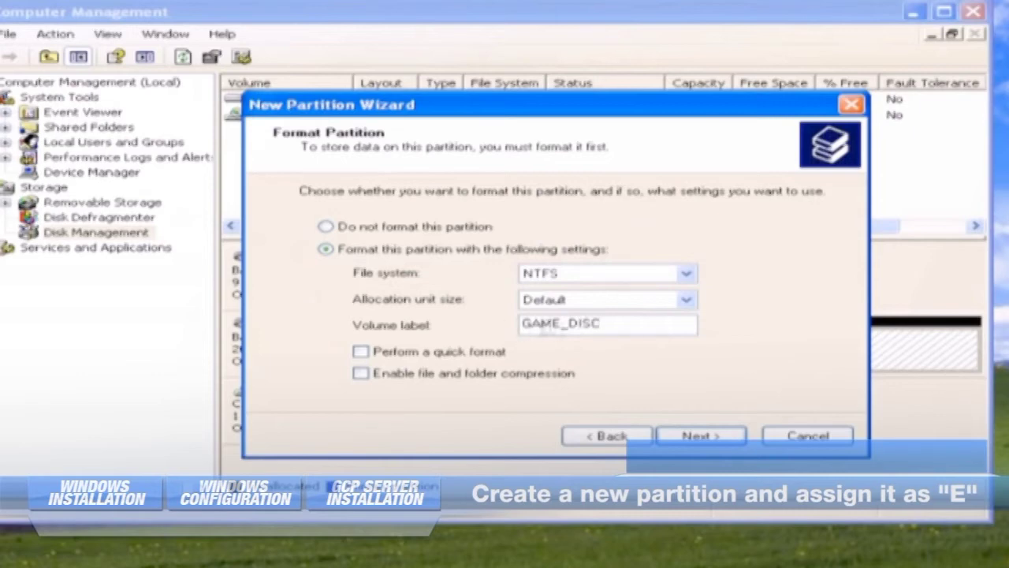
left_click(704, 441)
left_click(701, 436)
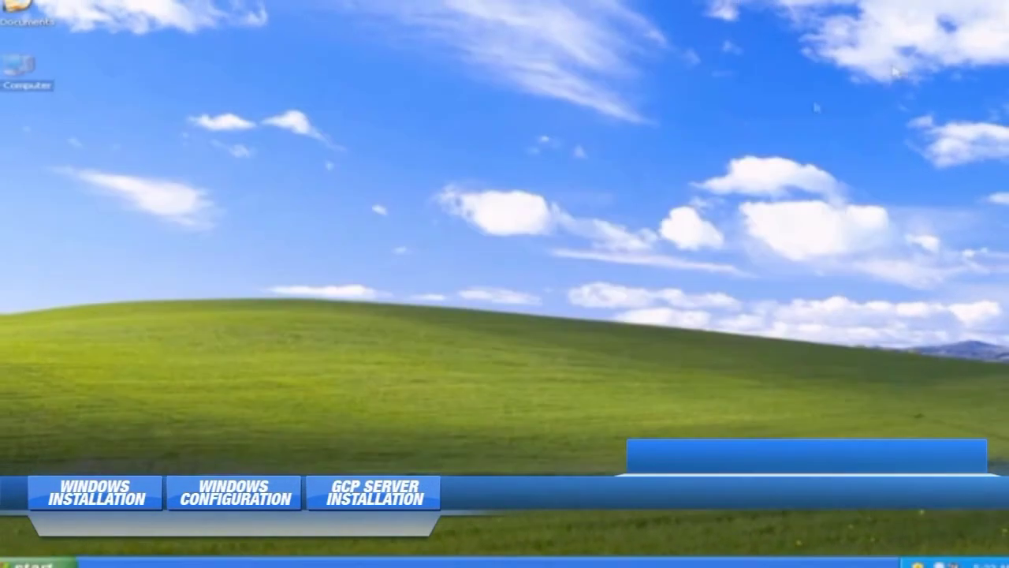
Launch the GCafePro server setup file from My Documents, allowing the unverified program to run.
right_click(65, 40)
left_click(82, 55)
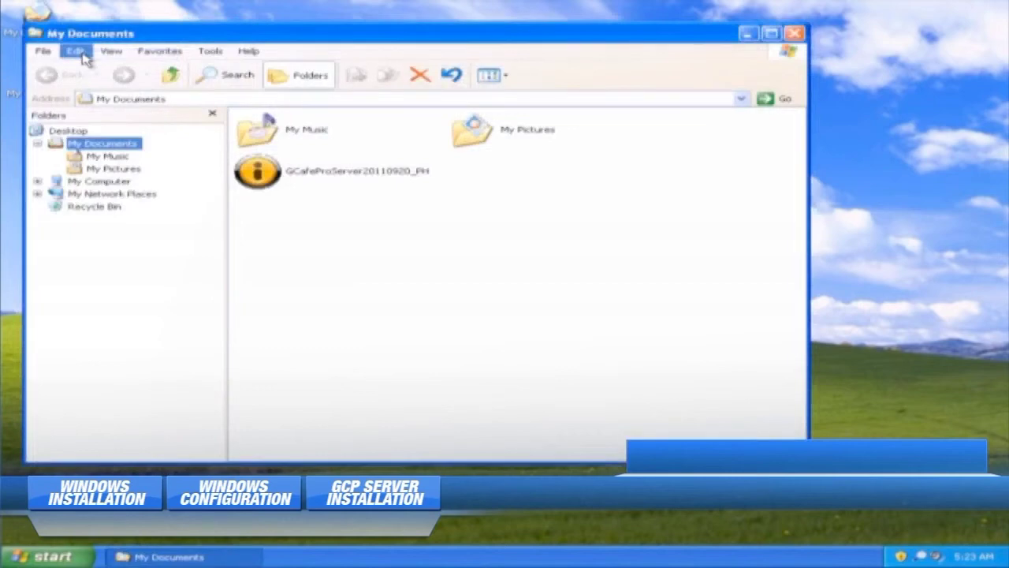
left_click(328, 180)
right_click(337, 188)
left_click(339, 186)
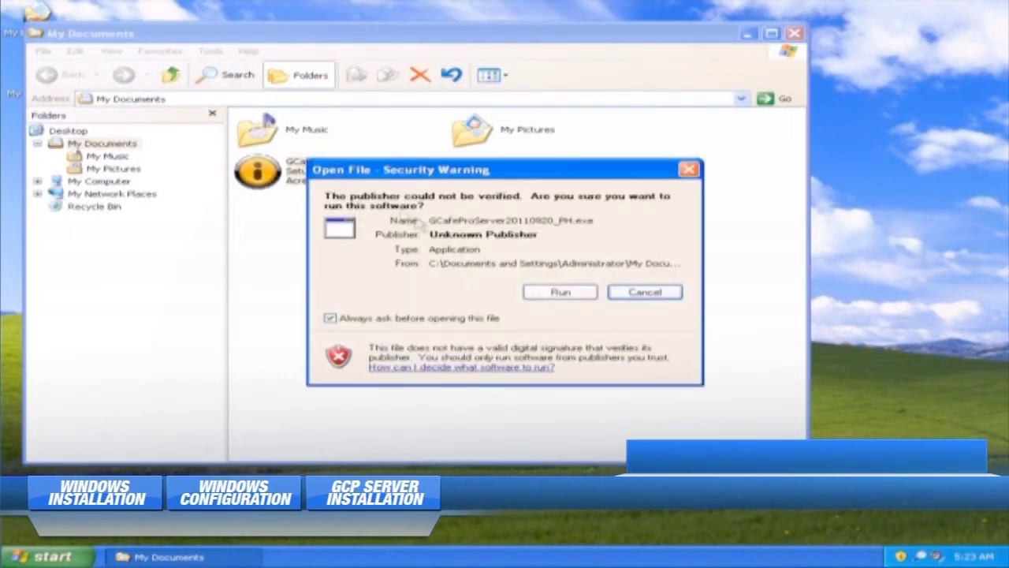
left_click(556, 293)
left_click(795, 34)
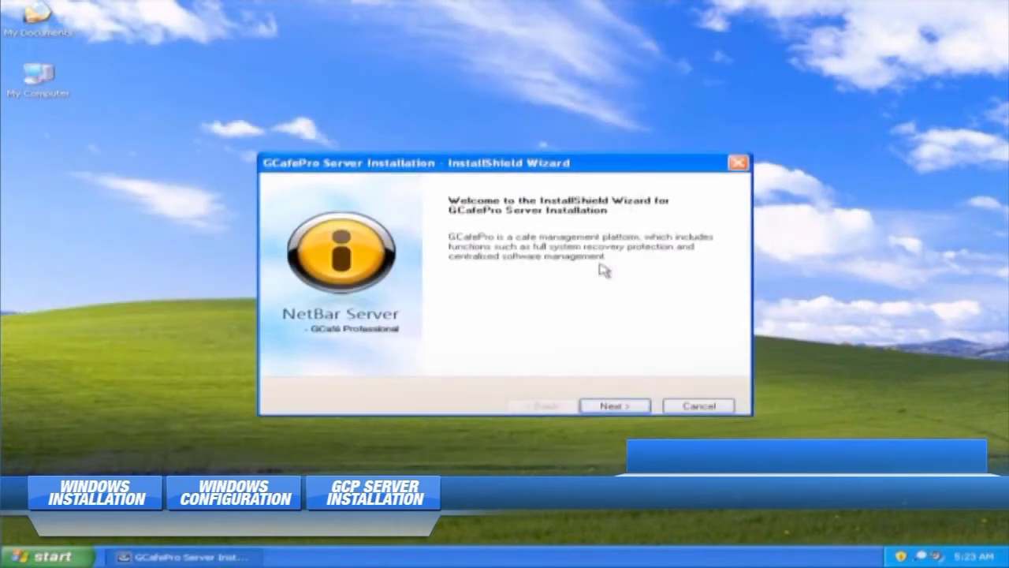
Install GCafePro Server to the default C:\Program Files\GCafePro\ folder, submitting the cafe ID and password.
left_click(614, 405)
scroll(720, 259, "down", 10)
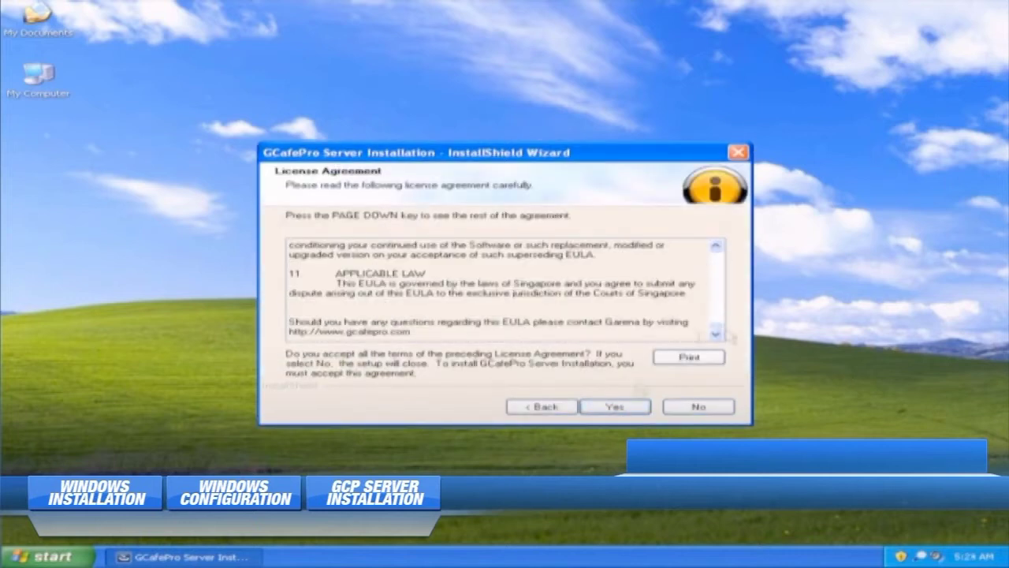
left_click(602, 405)
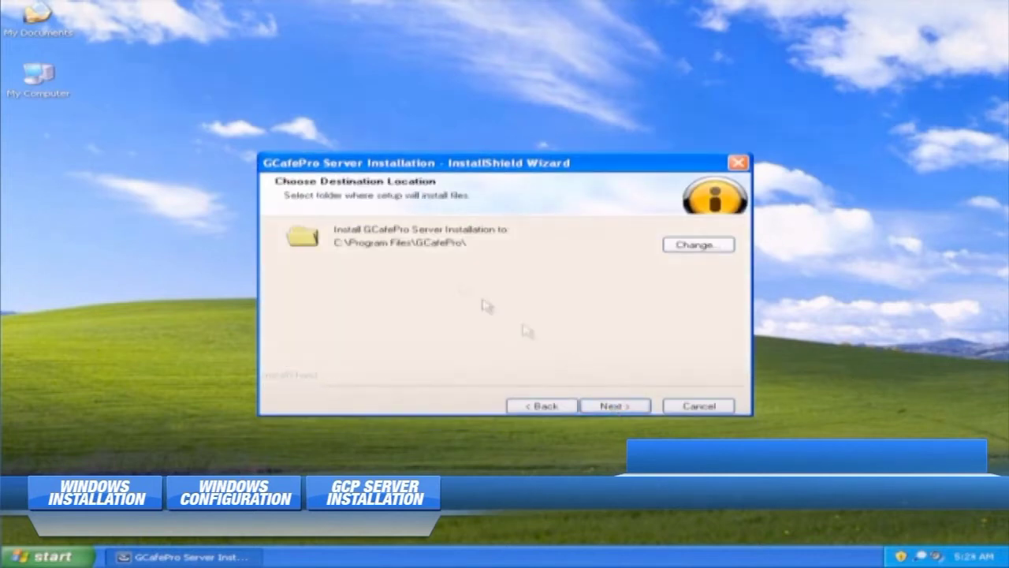
left_click(612, 408)
left_click(612, 407)
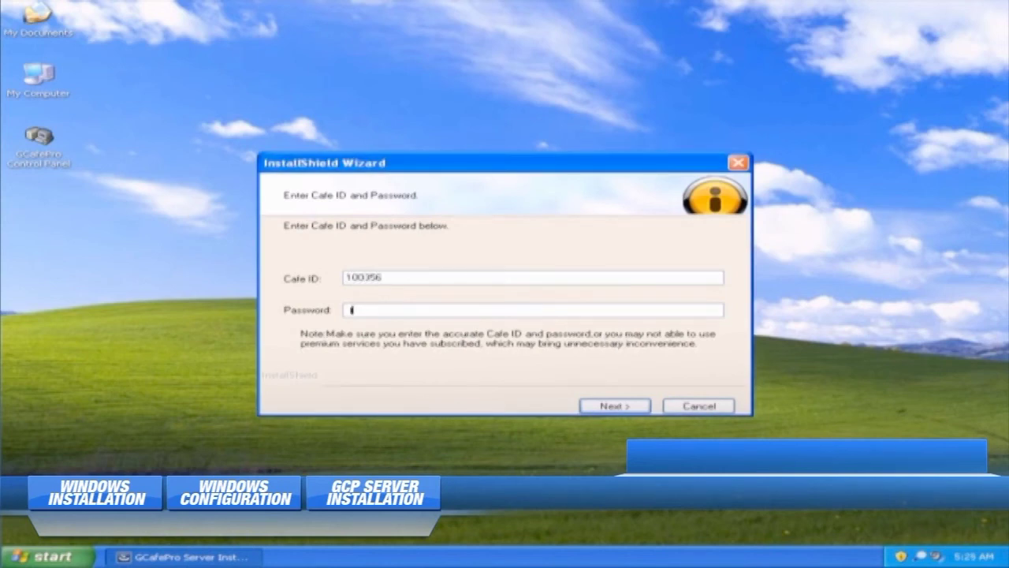
left_click(601, 406)
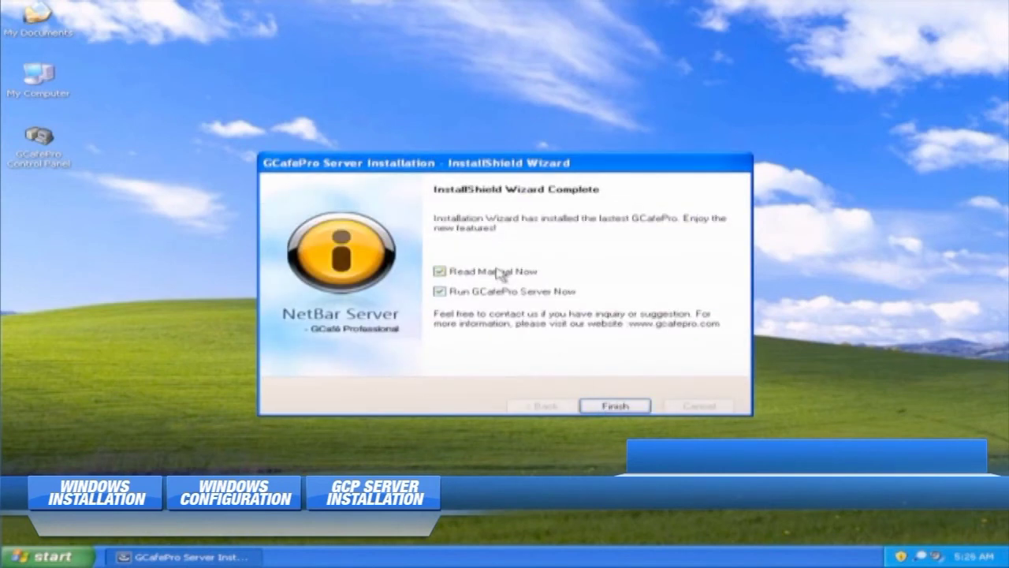
left_click(623, 407)
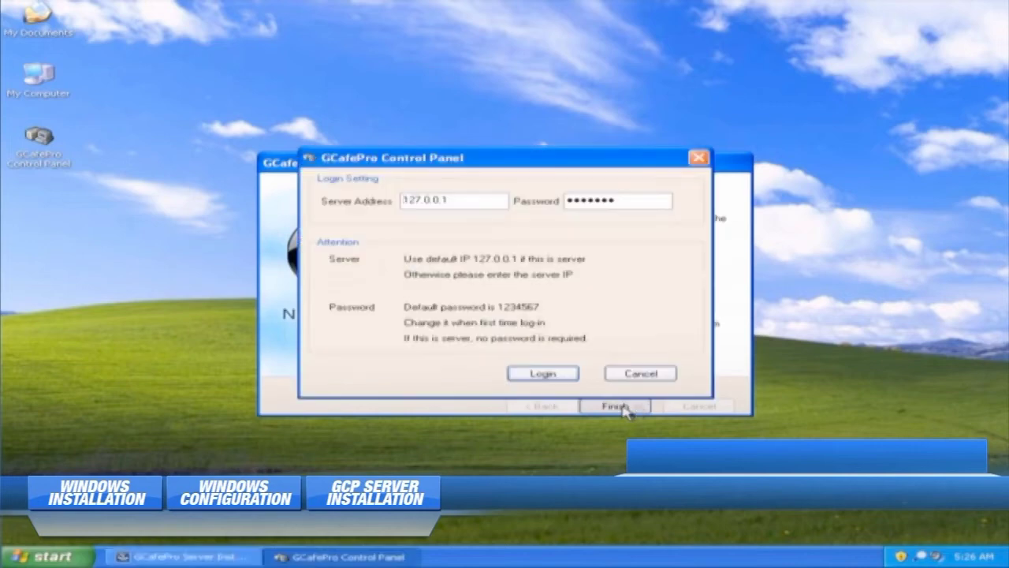
Log in to the local server at 127.0.0.1 and select game 10108 from the list.
left_click(541, 377)
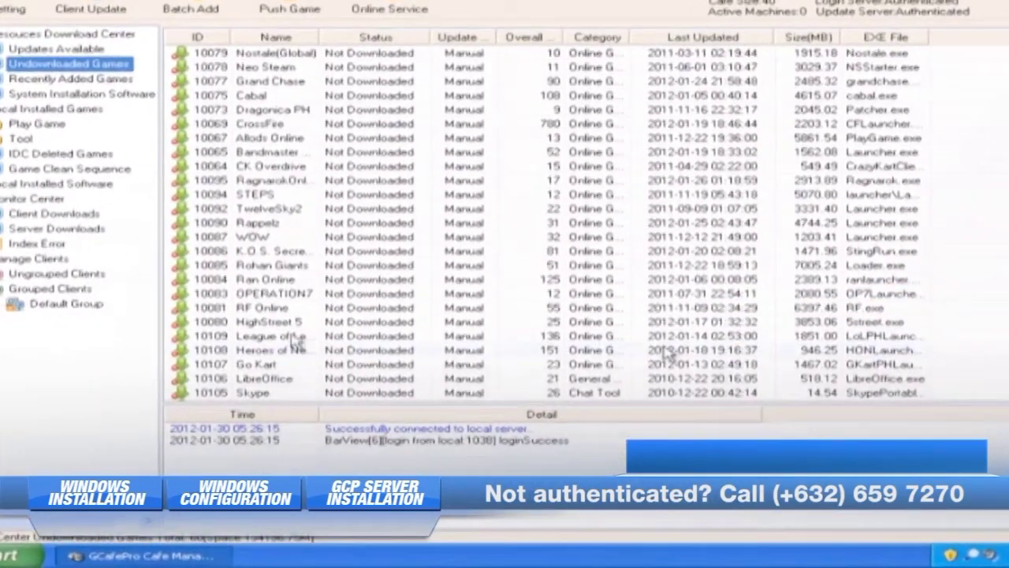
left_click(631, 376)
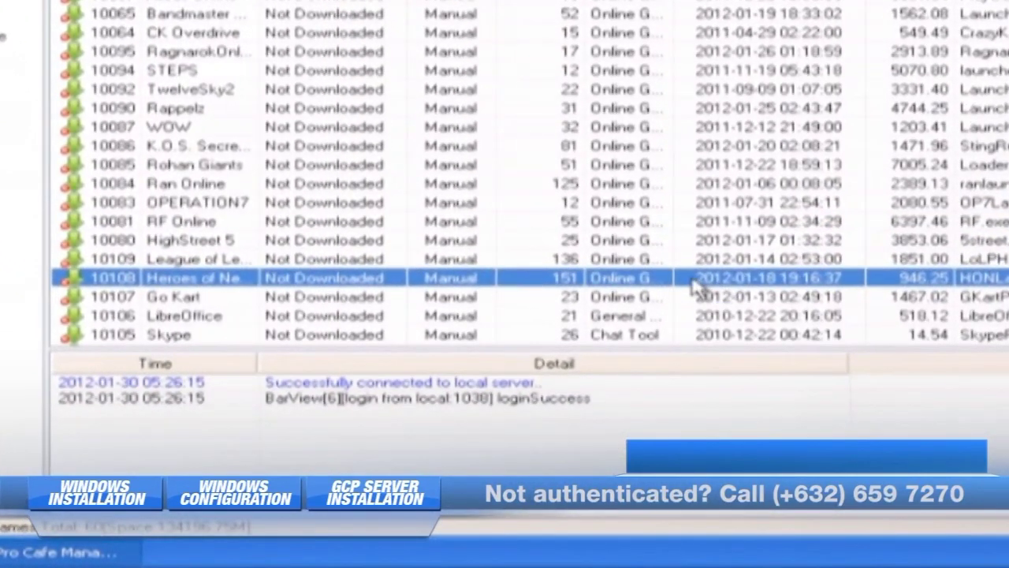
Download game 10108 with Download (Def), setting the Default Group driver to Local Drive, then view progress.
right_click(694, 287)
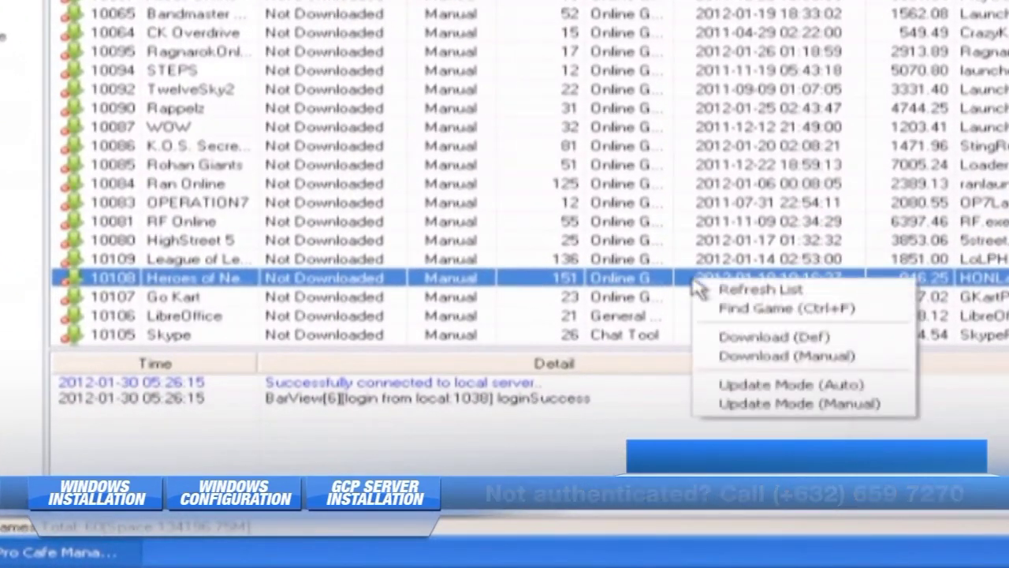
left_click(737, 338)
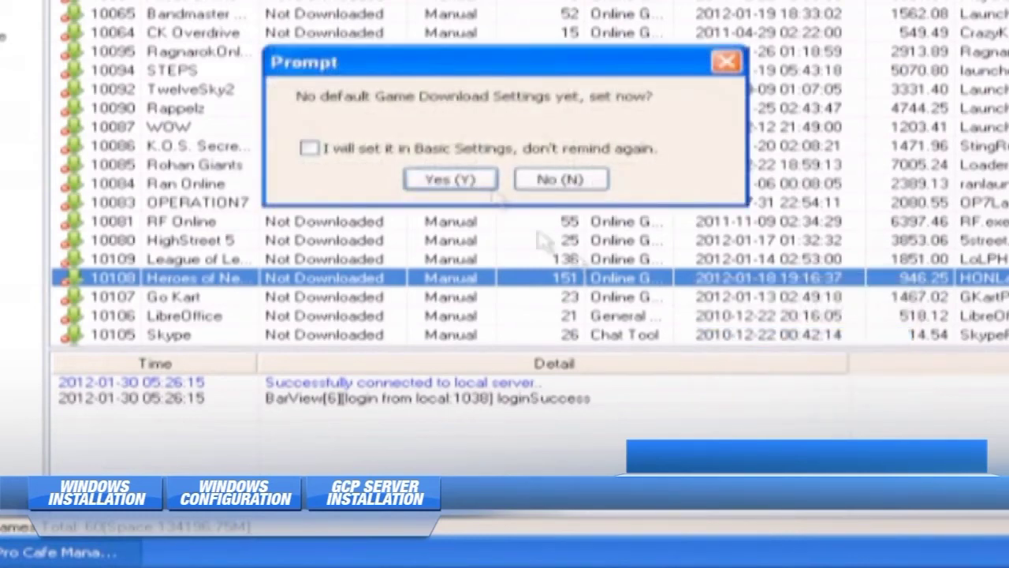
left_click(449, 179)
left_click(450, 183)
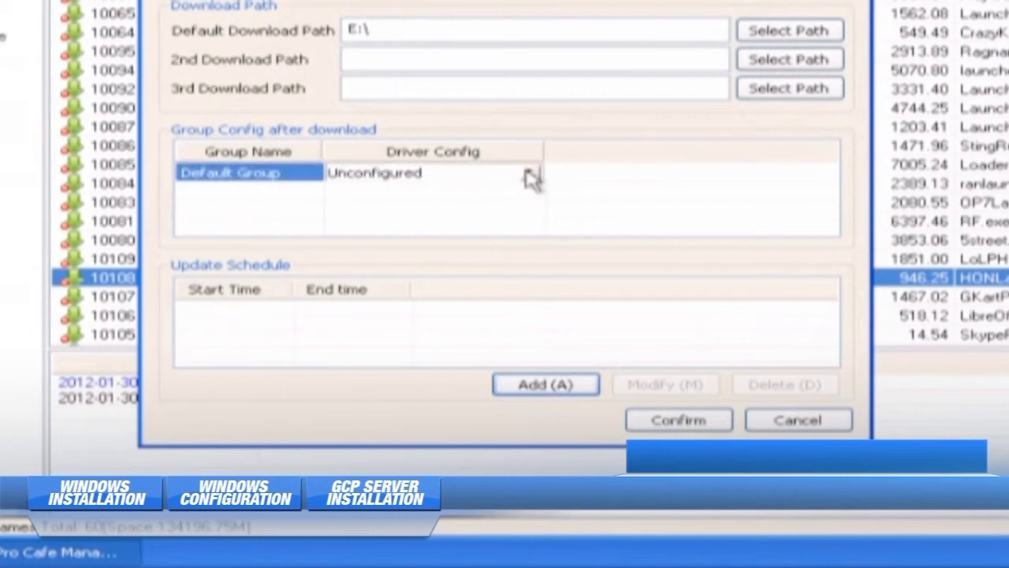
left_click(531, 175)
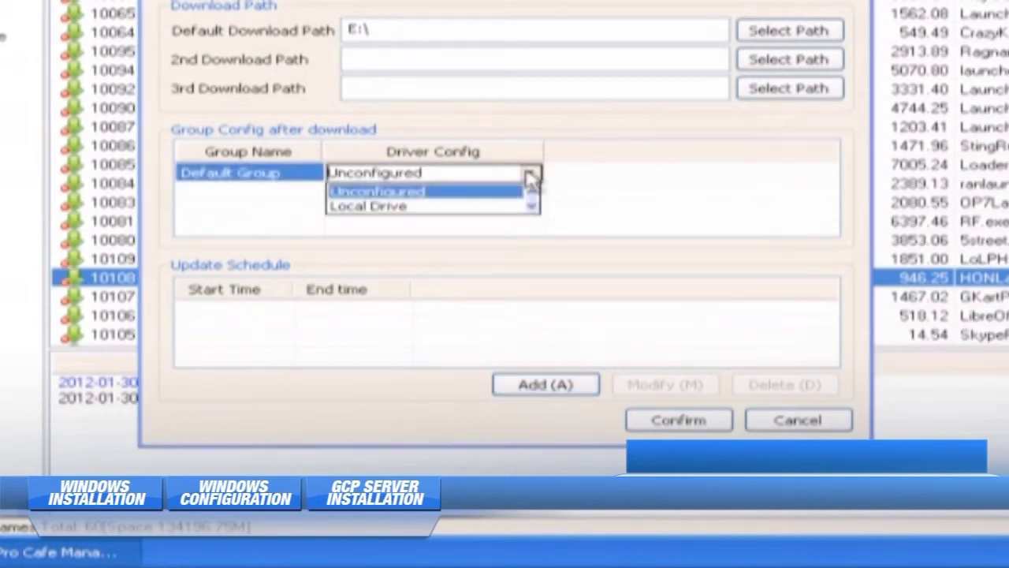
left_click(413, 206)
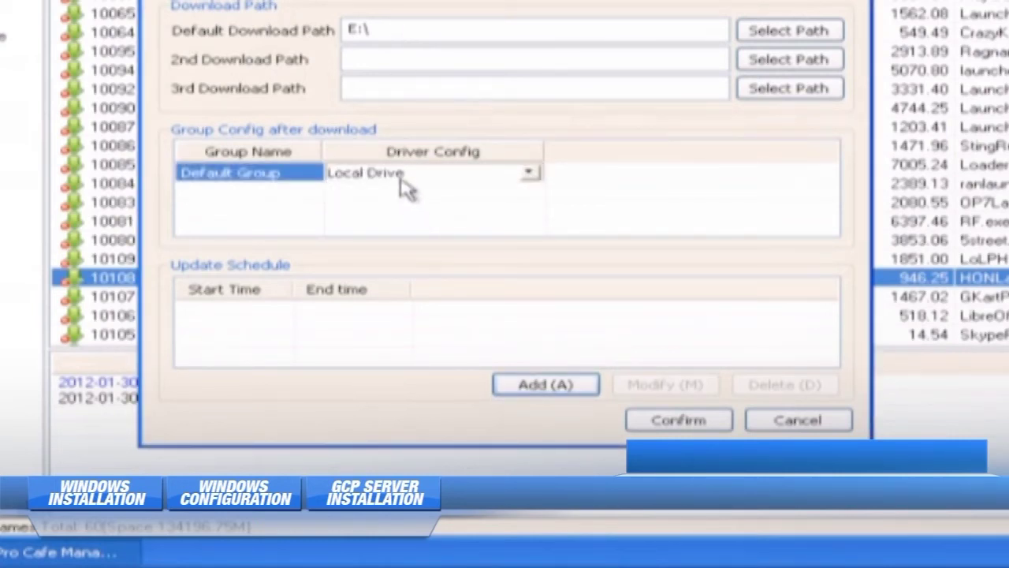
left_click(660, 422)
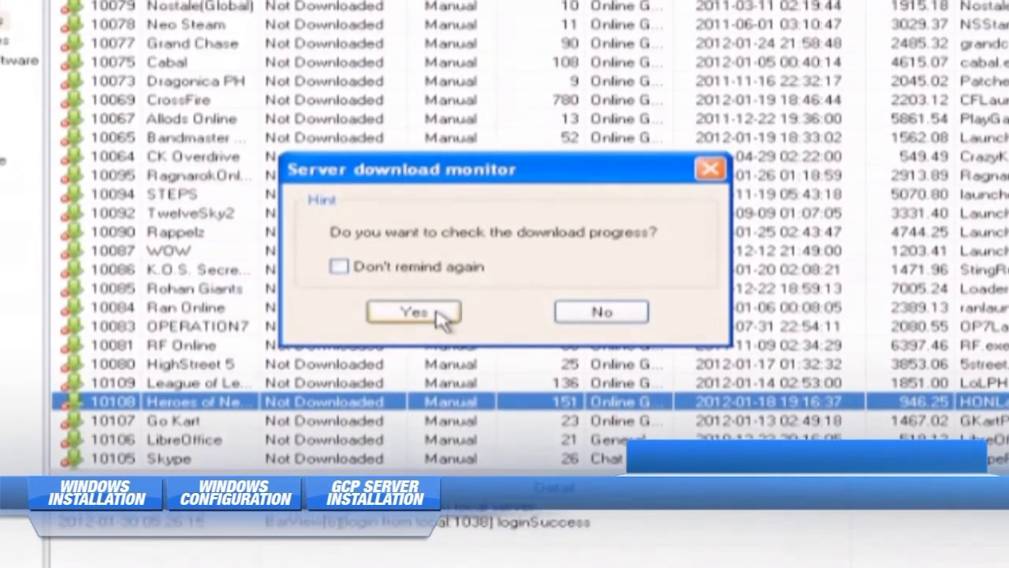
left_click(413, 268)
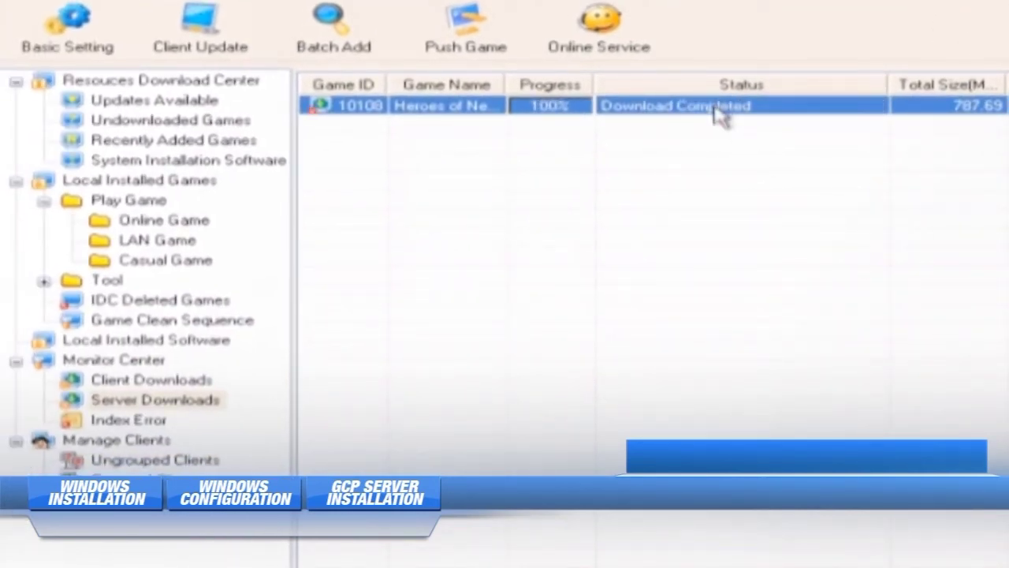
Browse the Online Game, Recently Added Games and Undownloaded Games lists to confirm 10108 is installed.
left_click(190, 222)
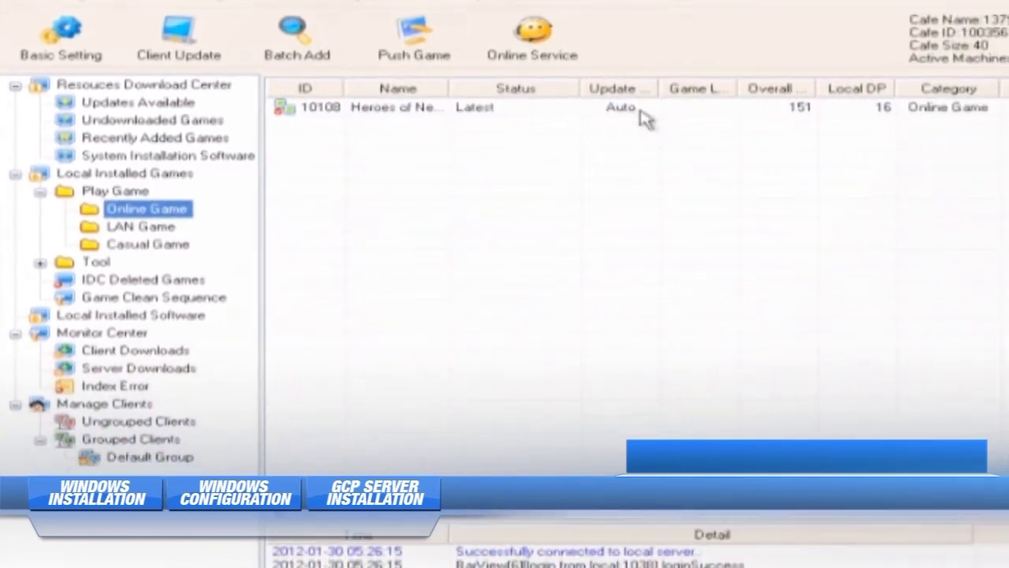
left_click(146, 136)
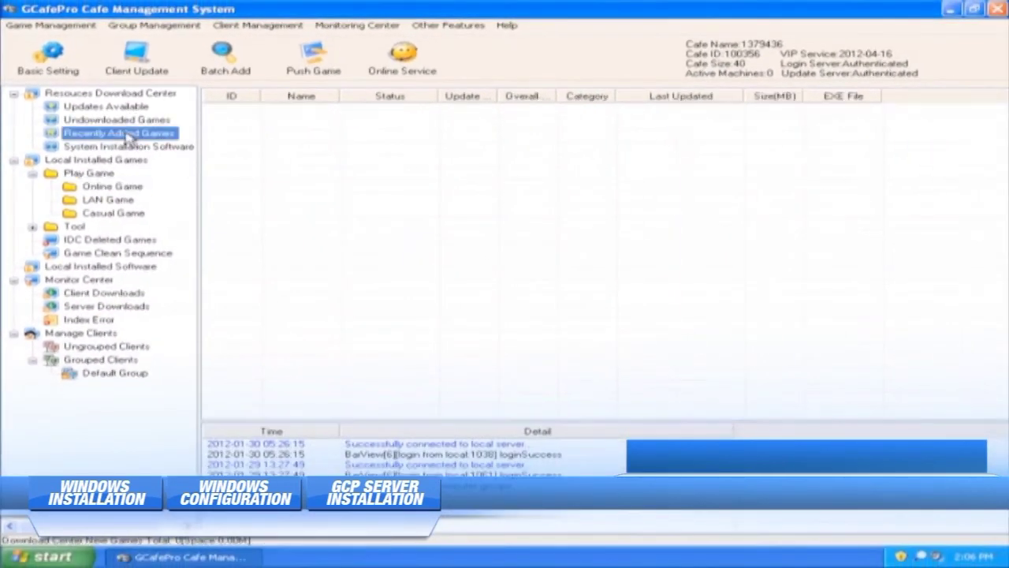
left_click(146, 120)
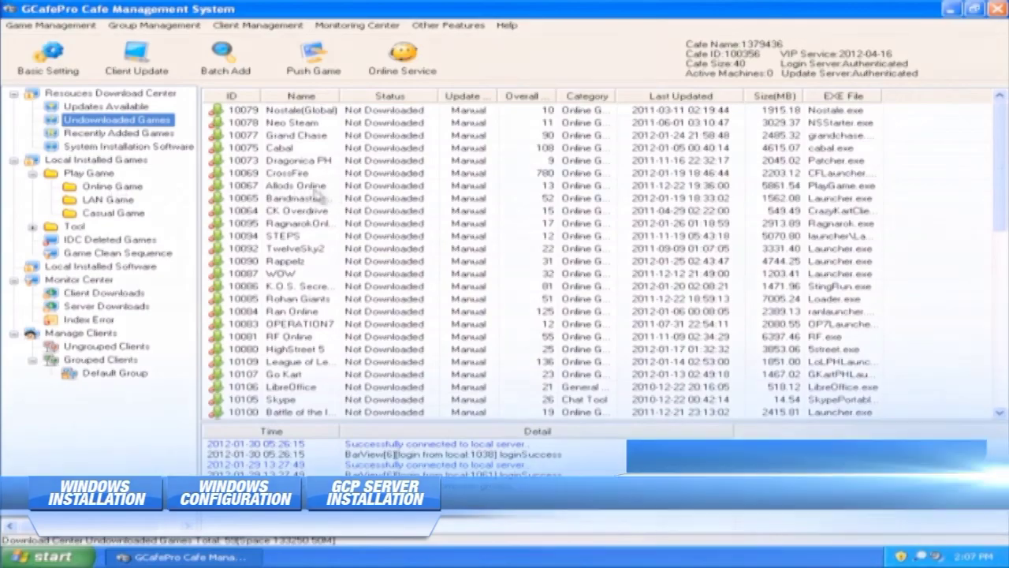